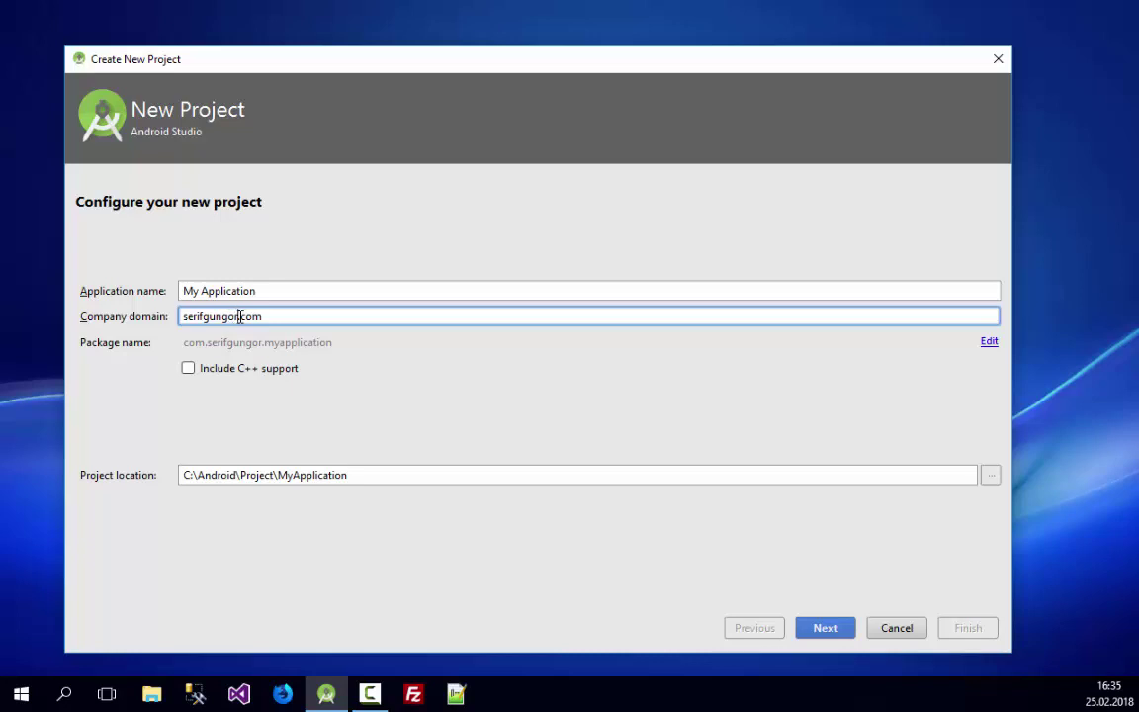
- Examine the company domain and application name set for the new project
double_click(239, 316)
click(241, 316)
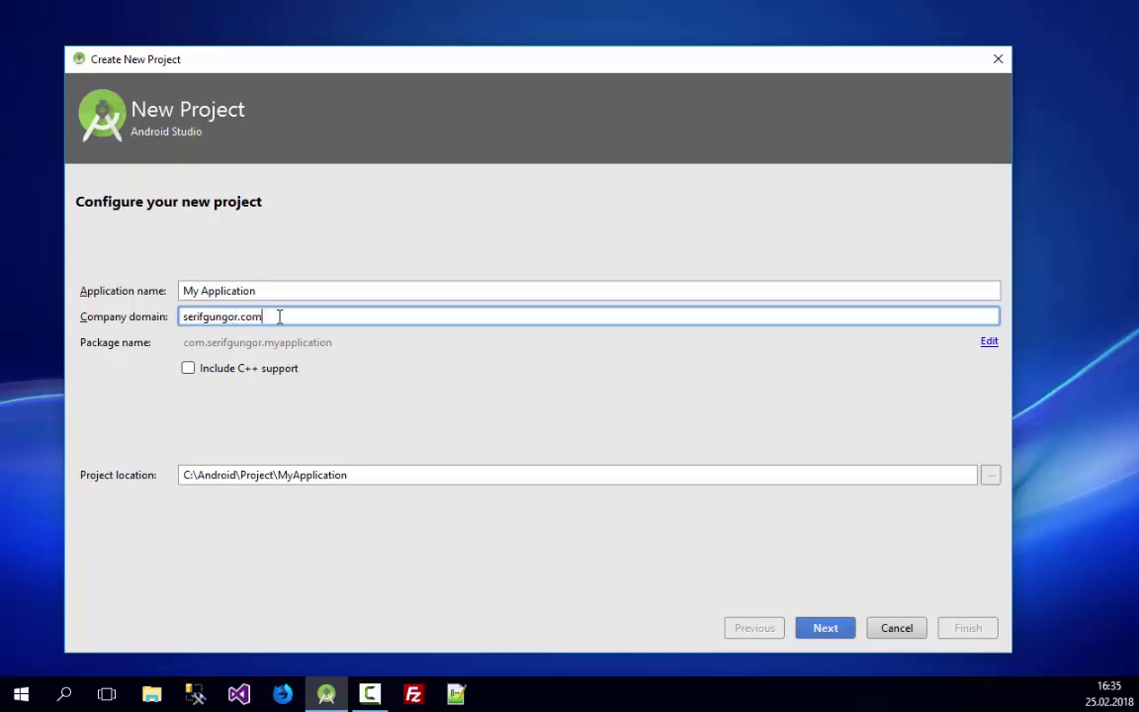
double_click(218, 316)
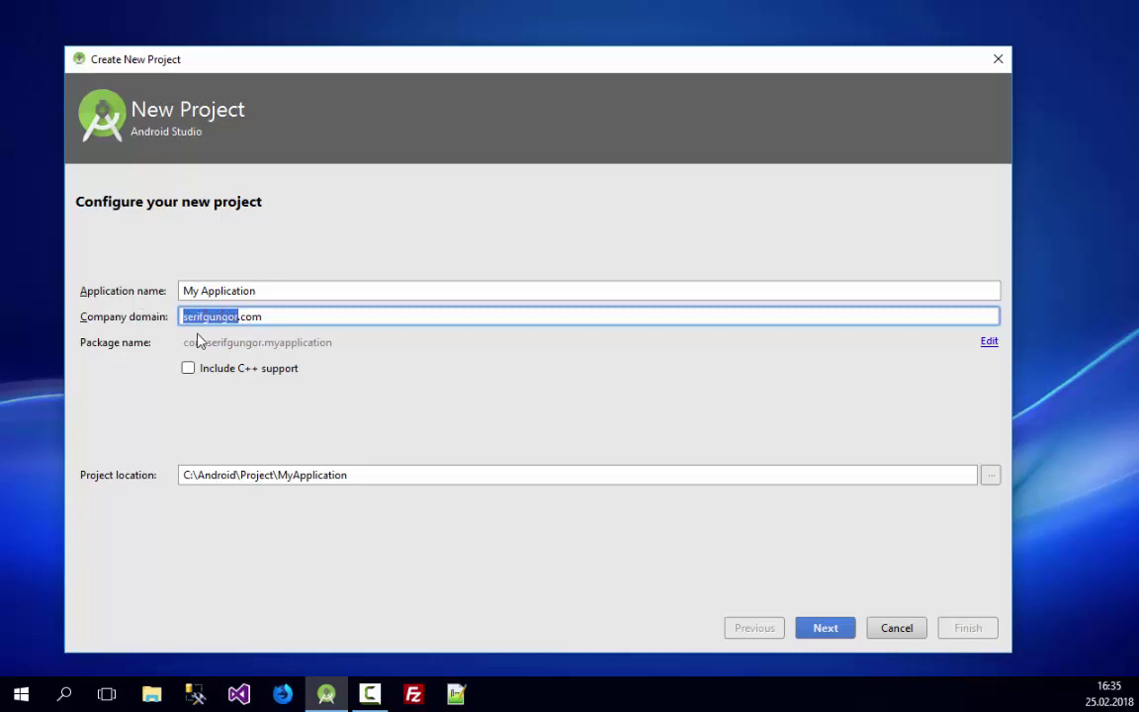
click(245, 292)
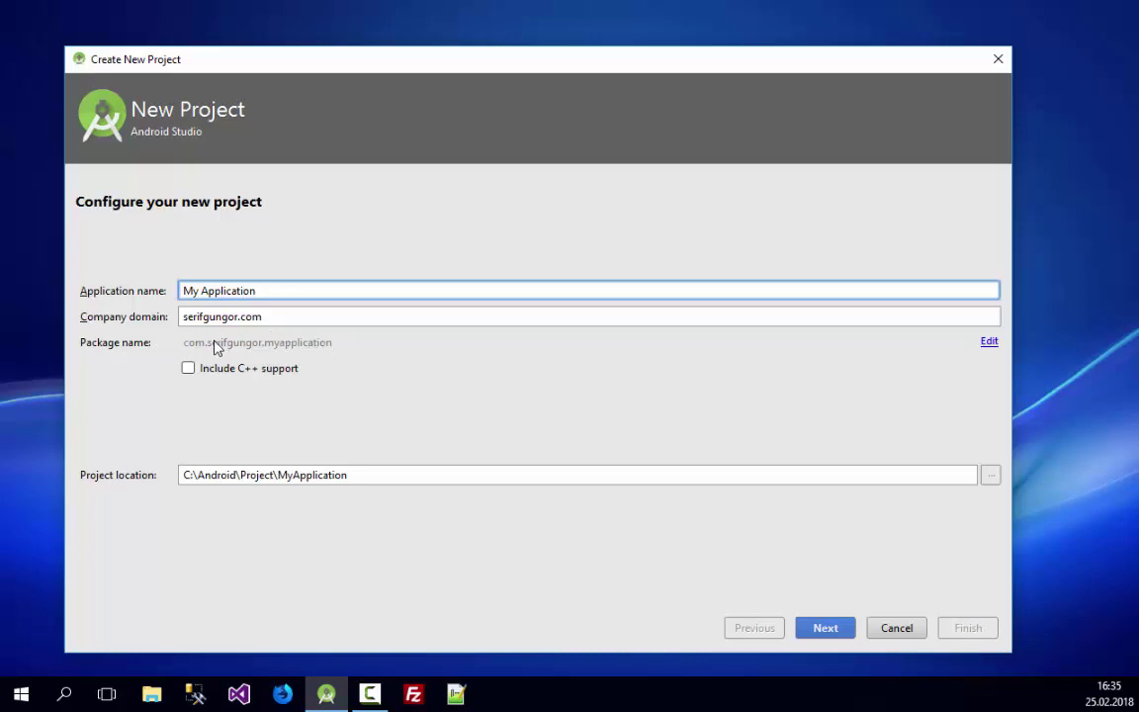
- Open the package name for editing and examine how it combines the company domain and application name
click(988, 342)
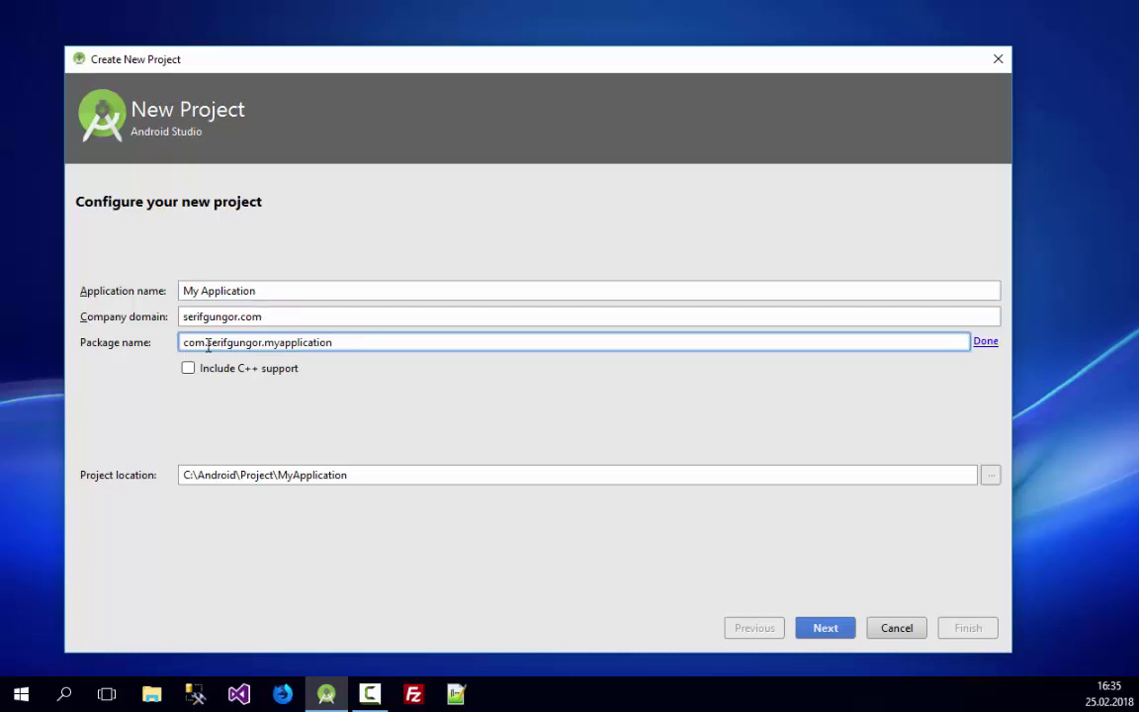
drag(205, 342, 402, 347)
click(407, 346)
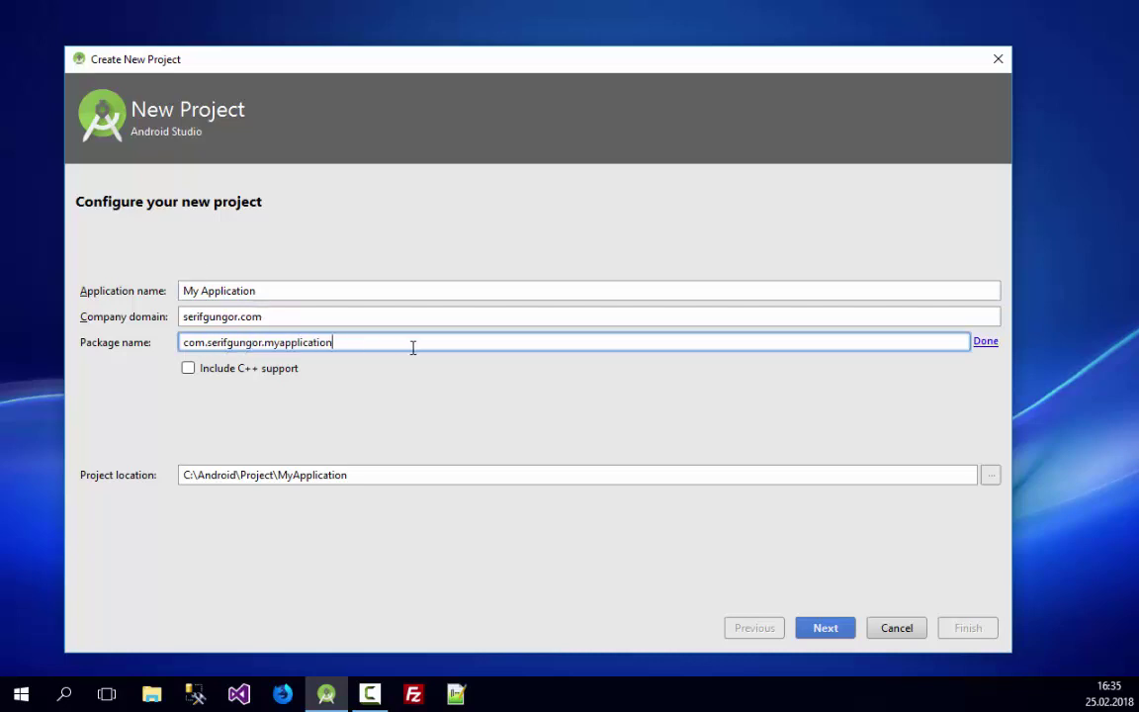
click(986, 342)
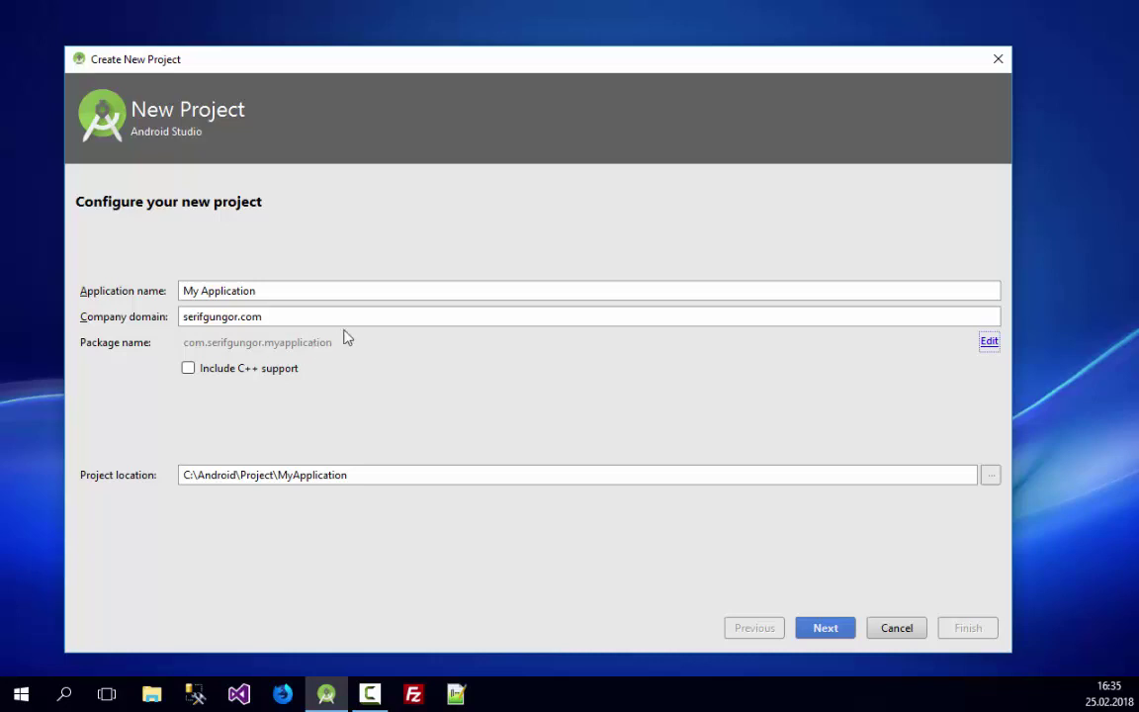
click(988, 341)
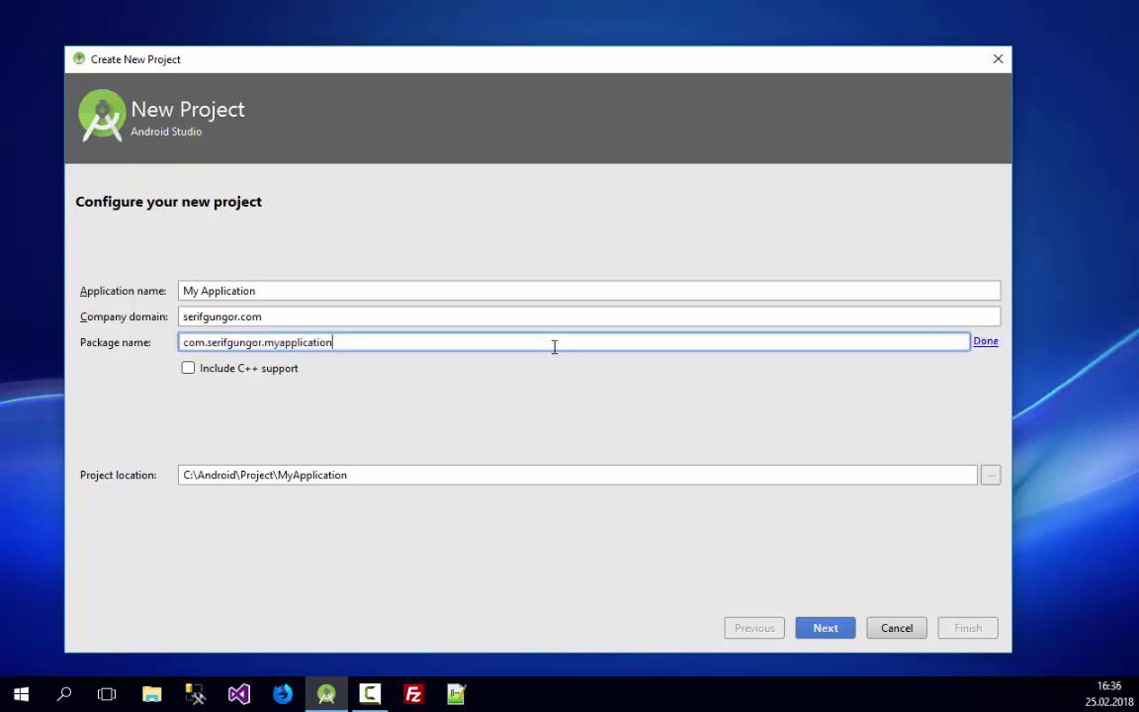
key(ctrl+a)
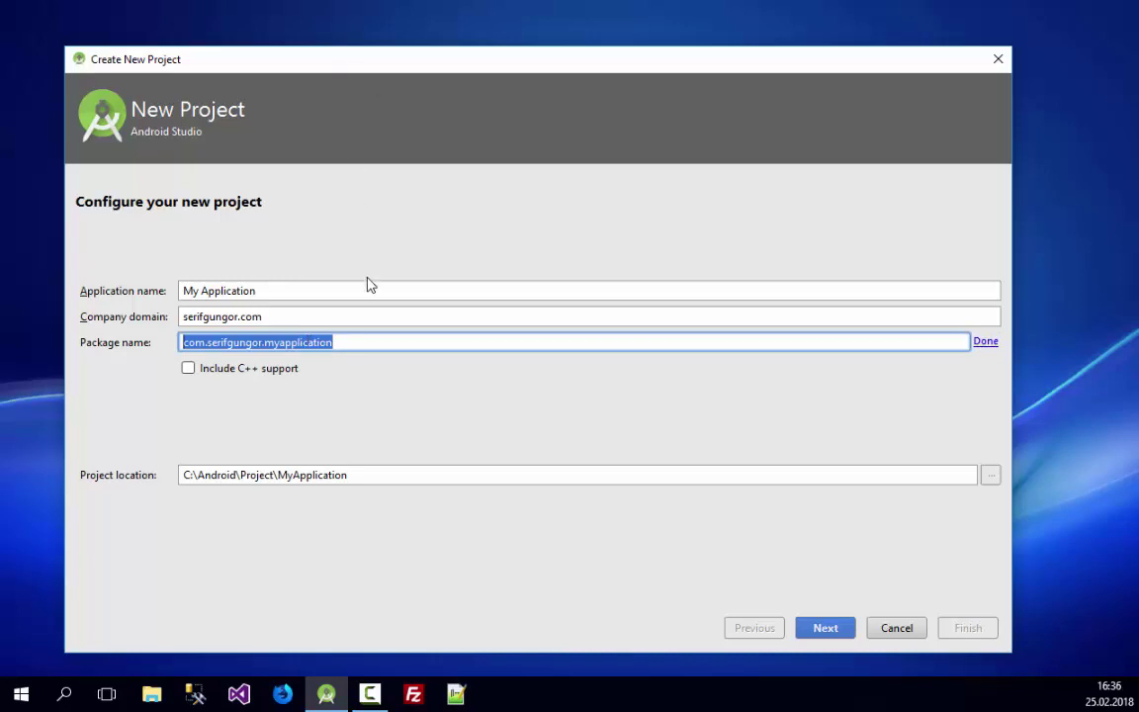
- Examine the Project, SDK and Studio folders under C:\Android in the project location chooser, and leave it without choosing a folder
click(990, 476)
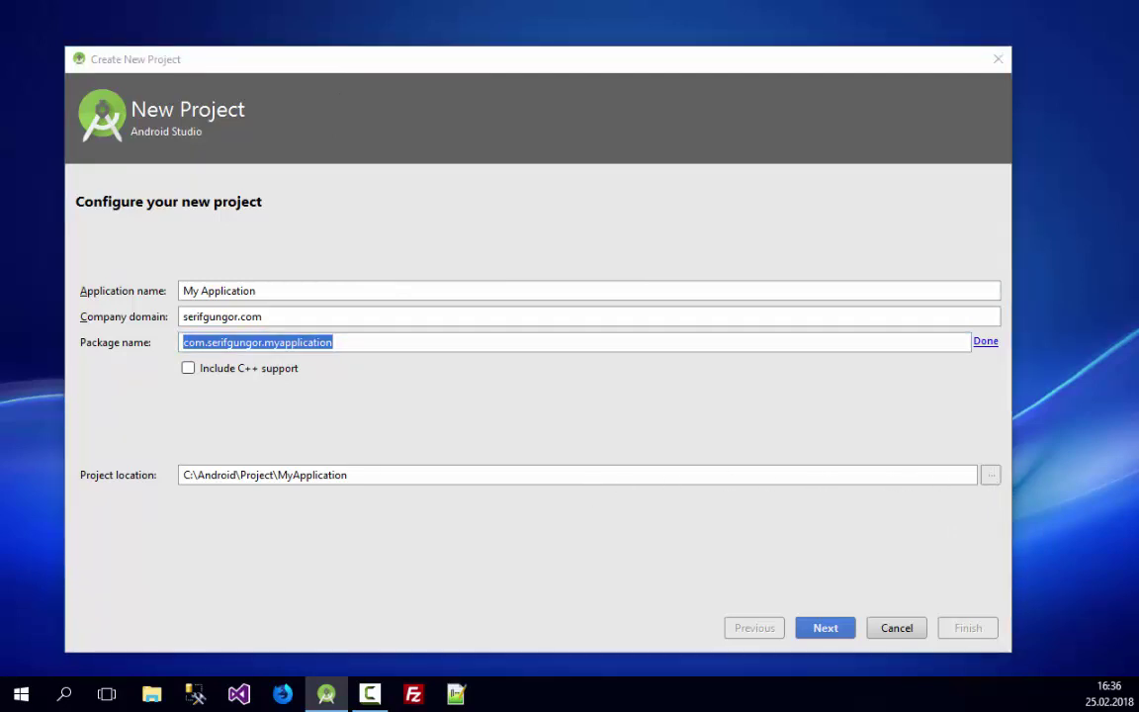
drag(1011, 152, 613, 121)
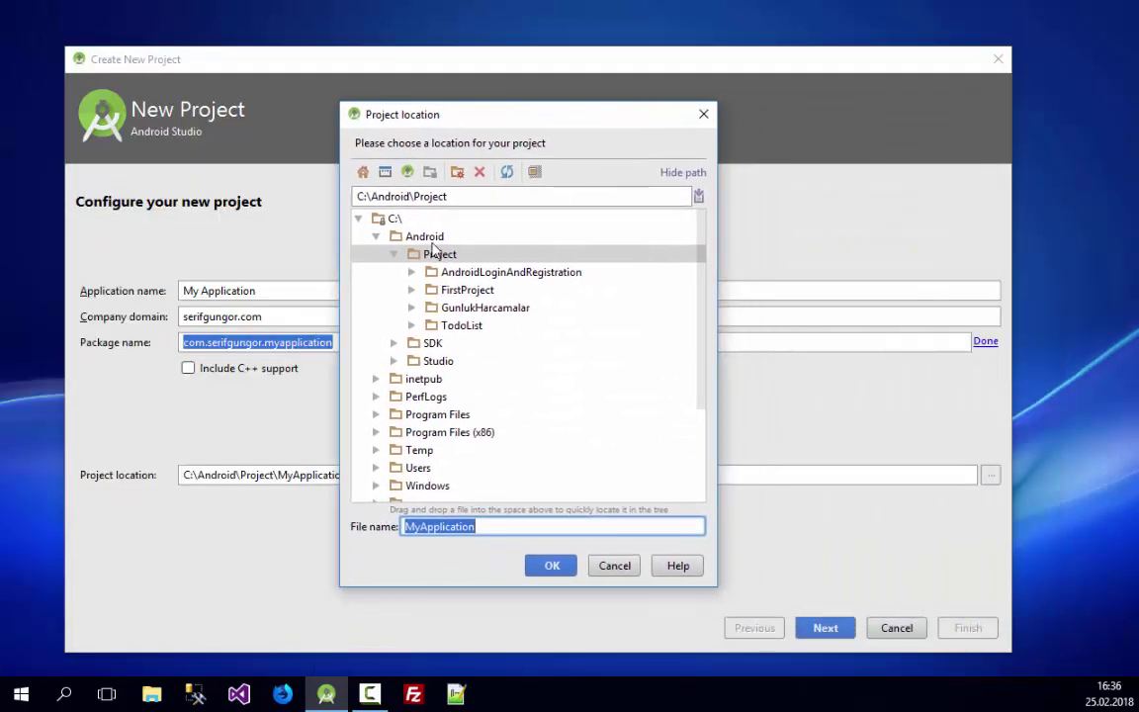
click(427, 237)
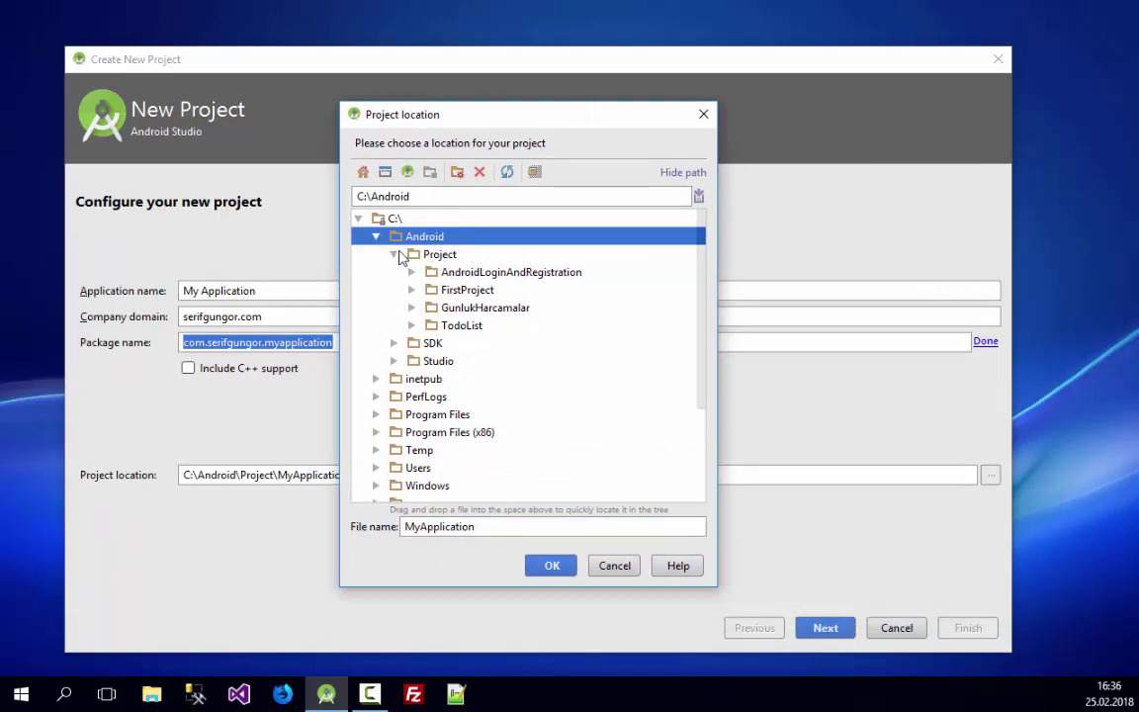
click(393, 254)
click(425, 255)
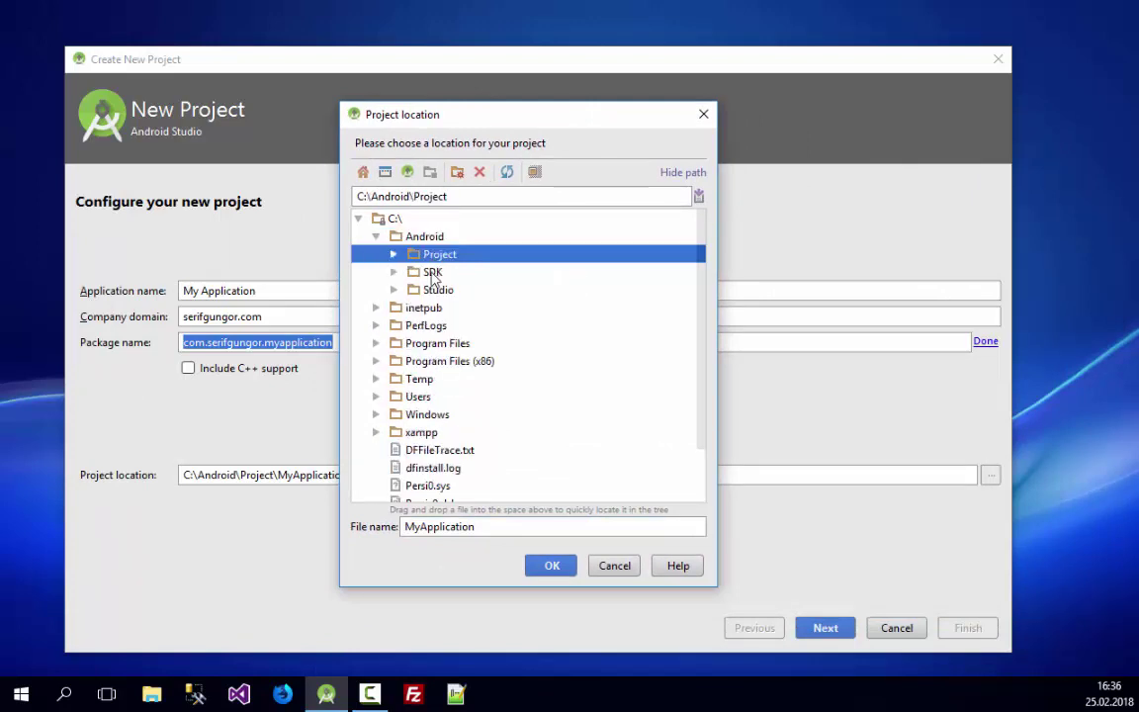
click(431, 273)
click(430, 290)
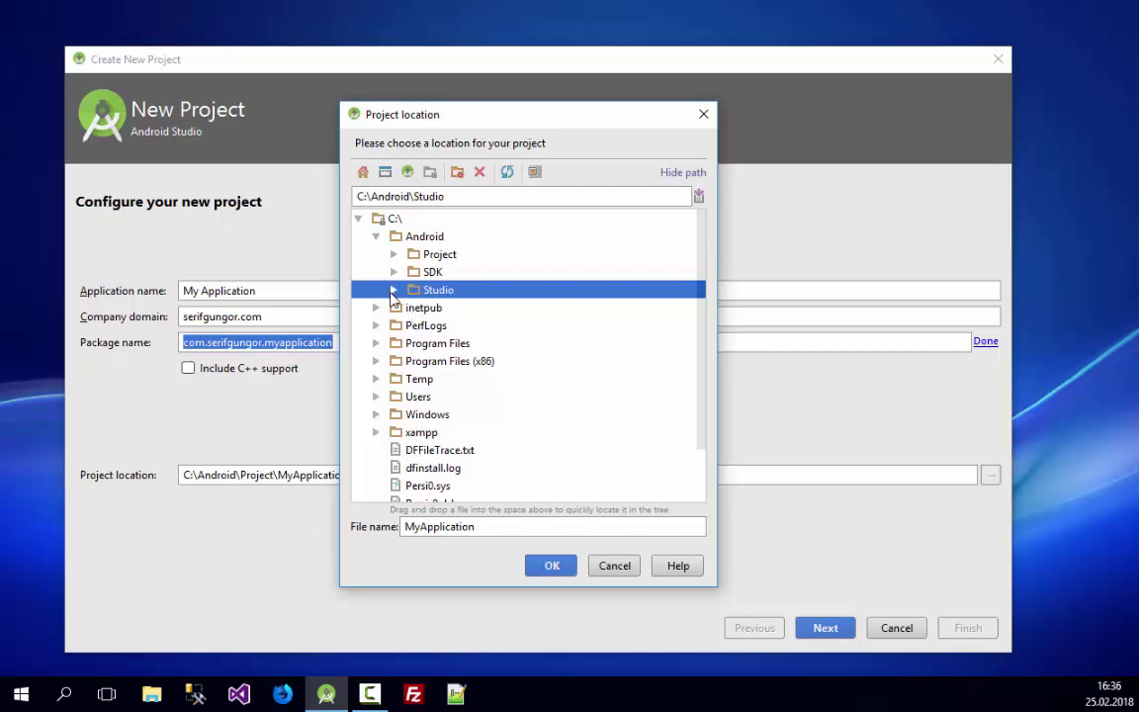
click(393, 291)
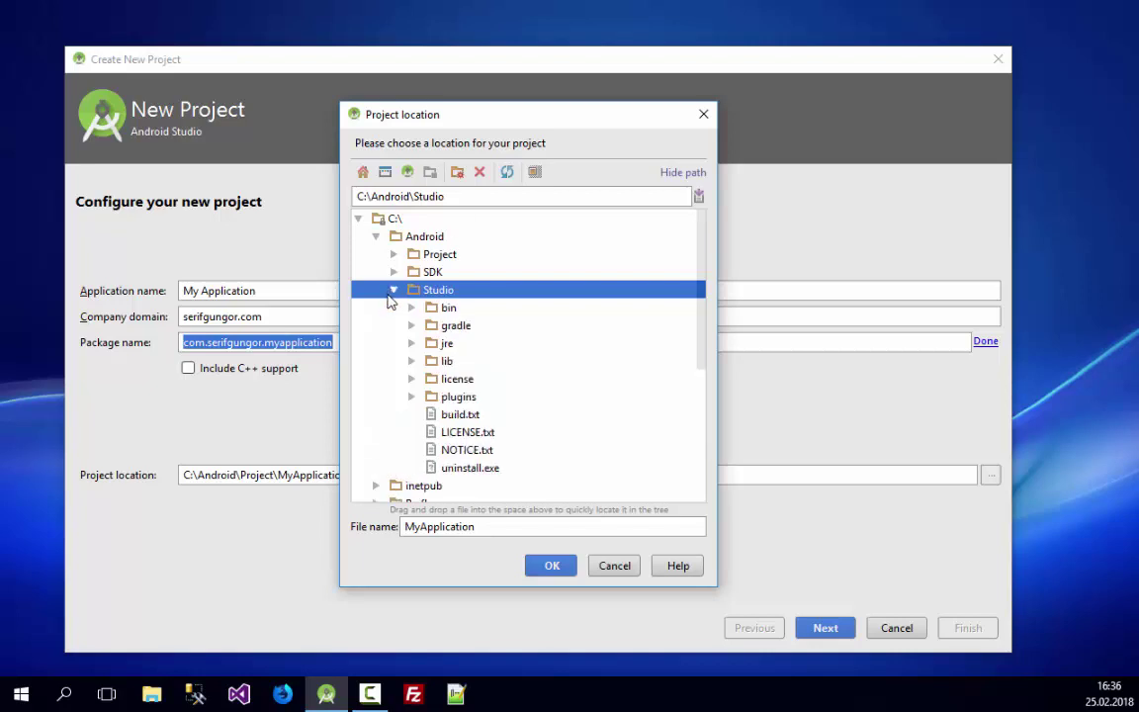
click(392, 289)
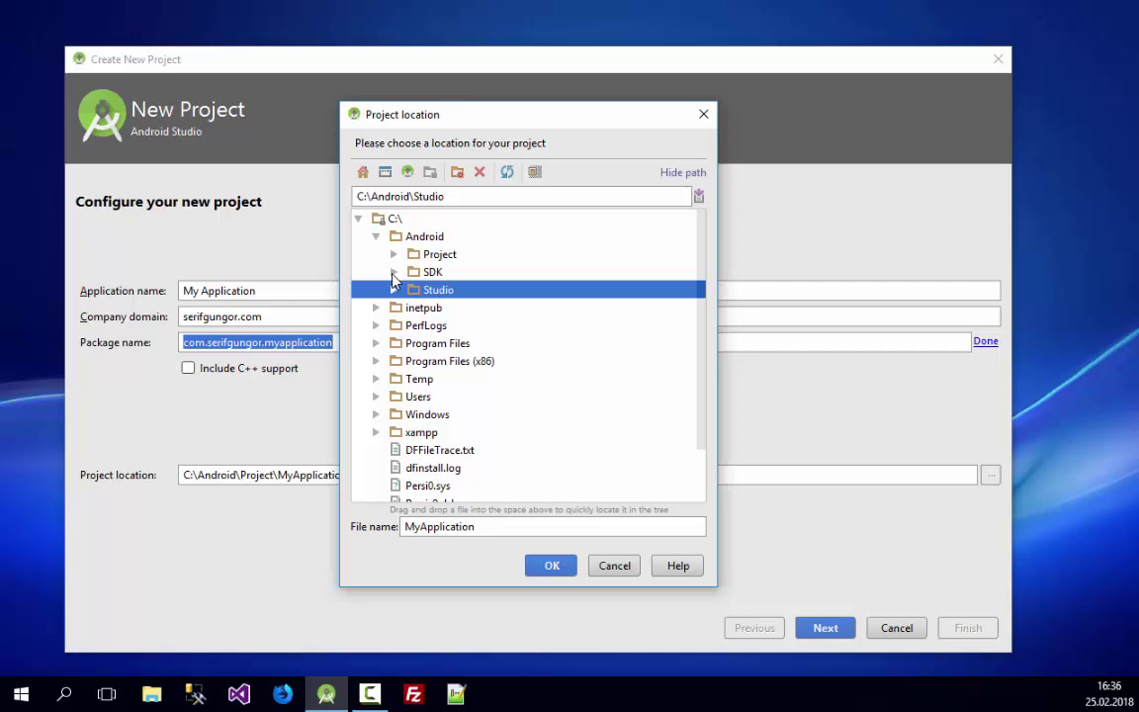
click(392, 273)
click(427, 273)
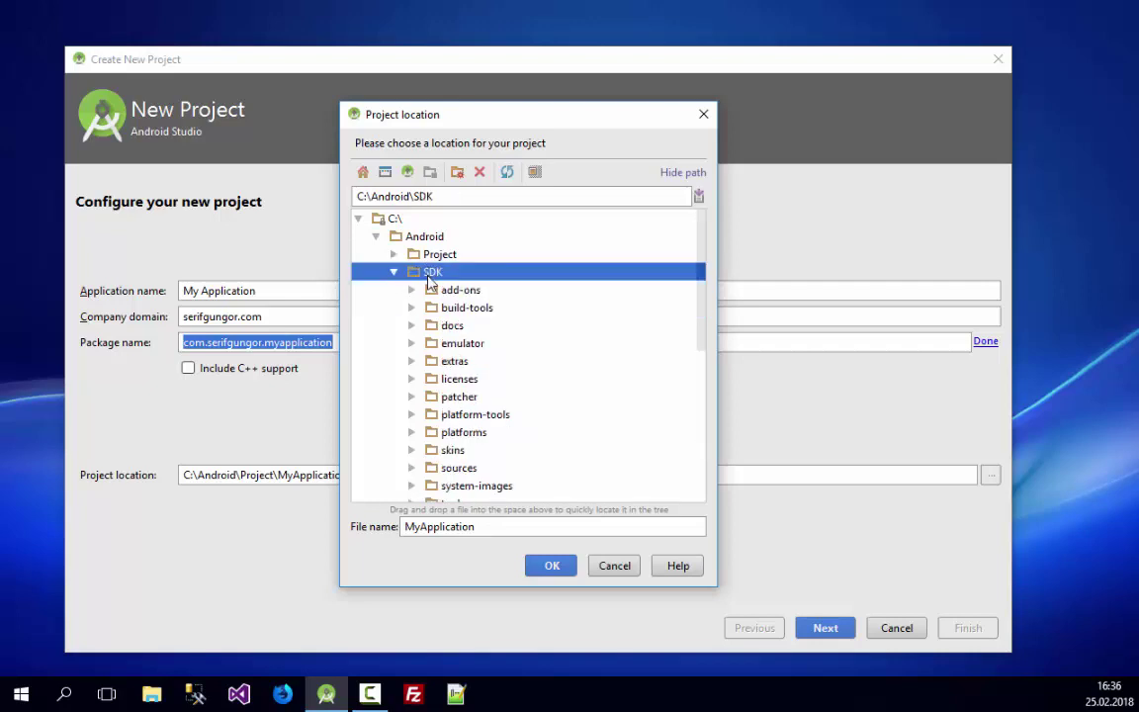
click(394, 273)
click(393, 255)
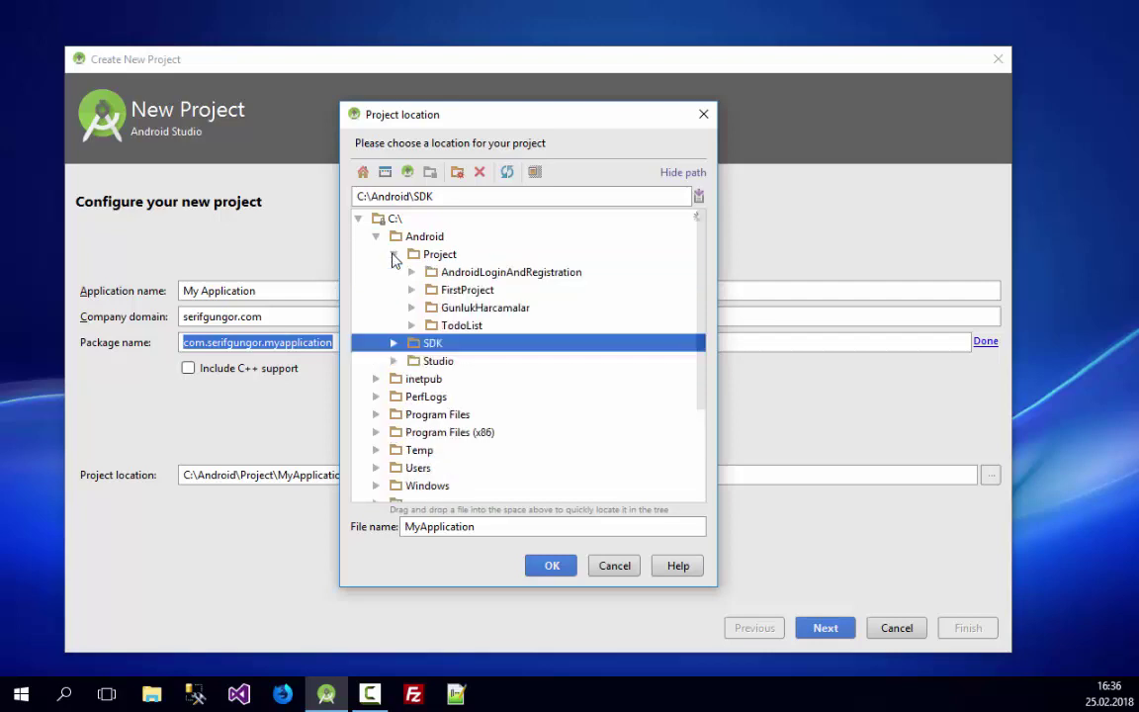
click(394, 255)
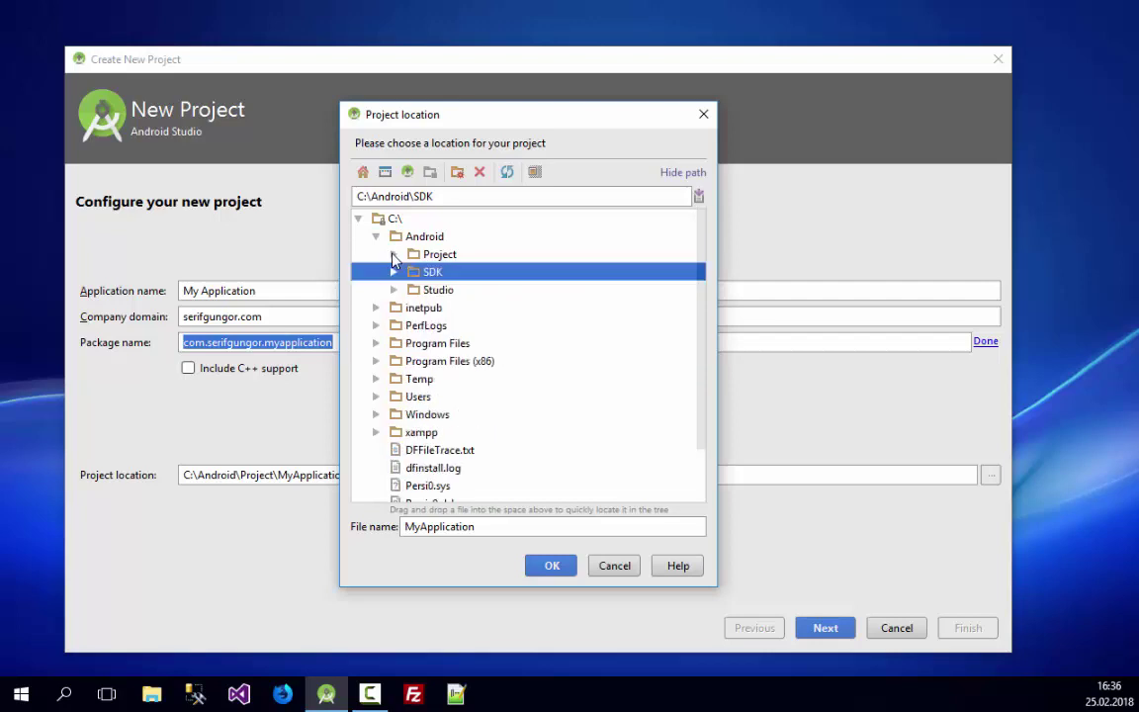
click(441, 255)
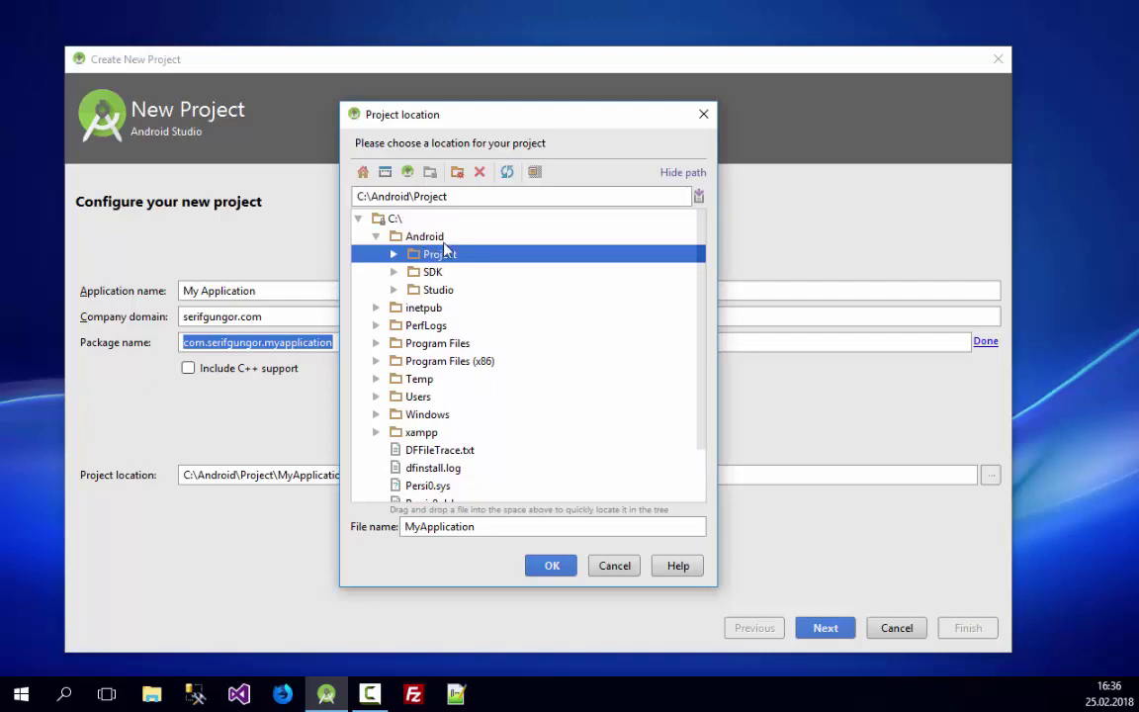
click(614, 565)
- Compare the application name with the last folder name in the project location
click(262, 288)
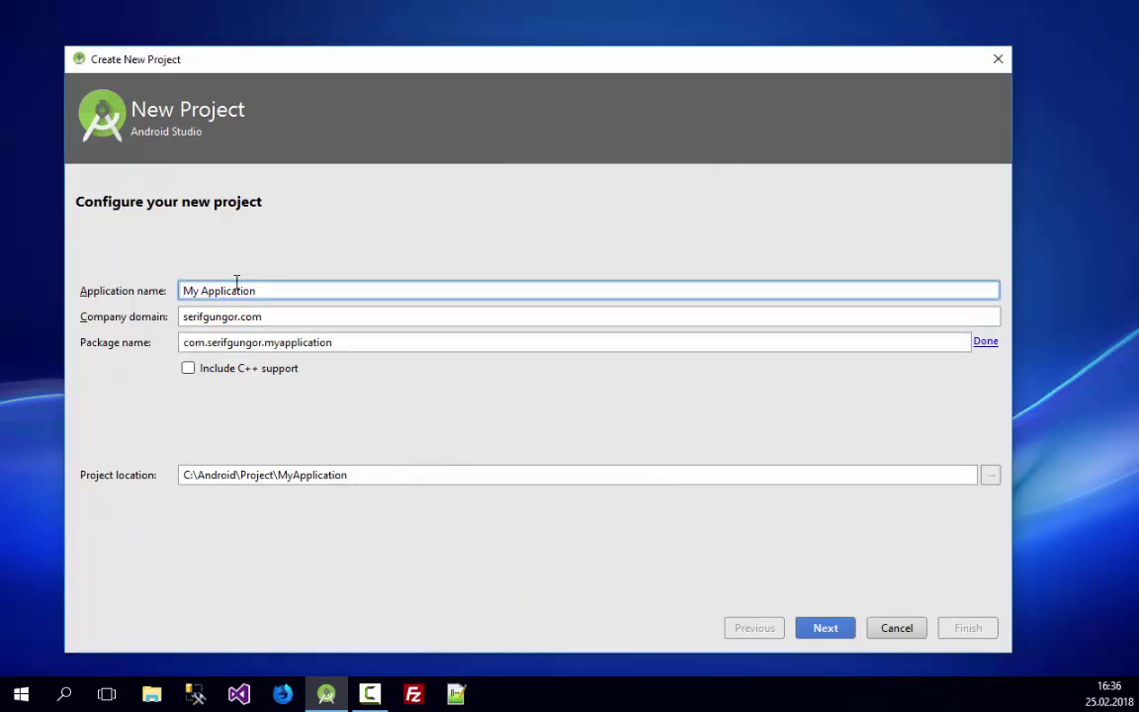
drag(272, 288, 170, 288)
drag(279, 475, 366, 473)
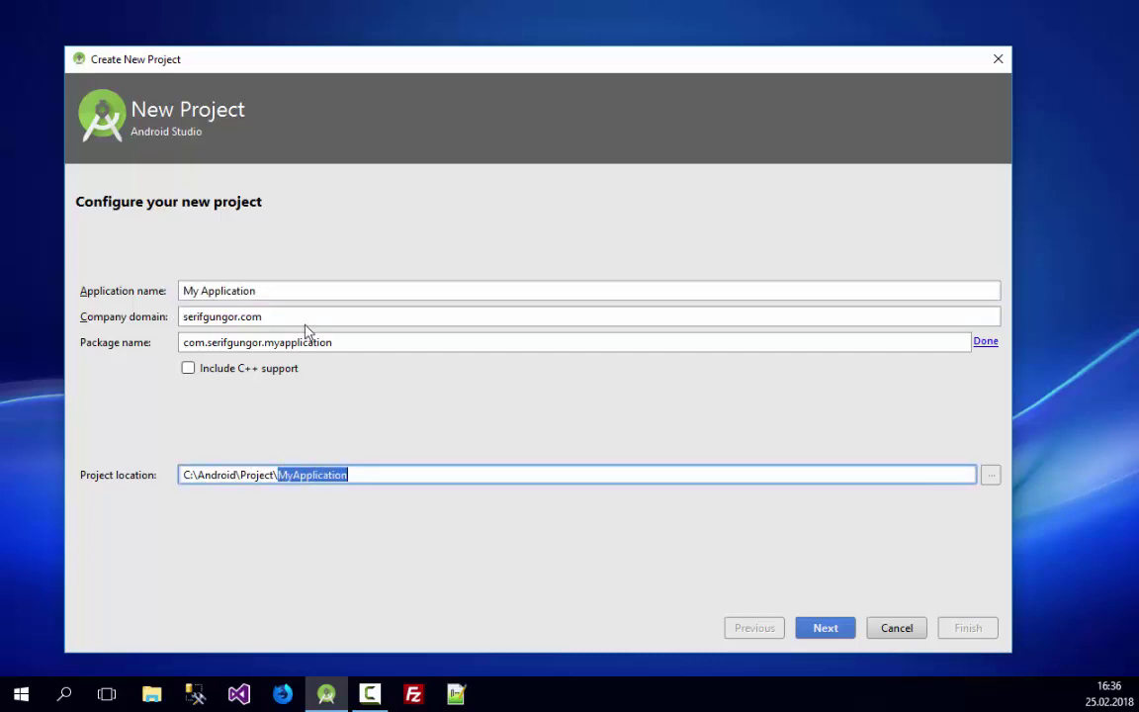
- Set the application name to ilkProjem
click(280, 292)
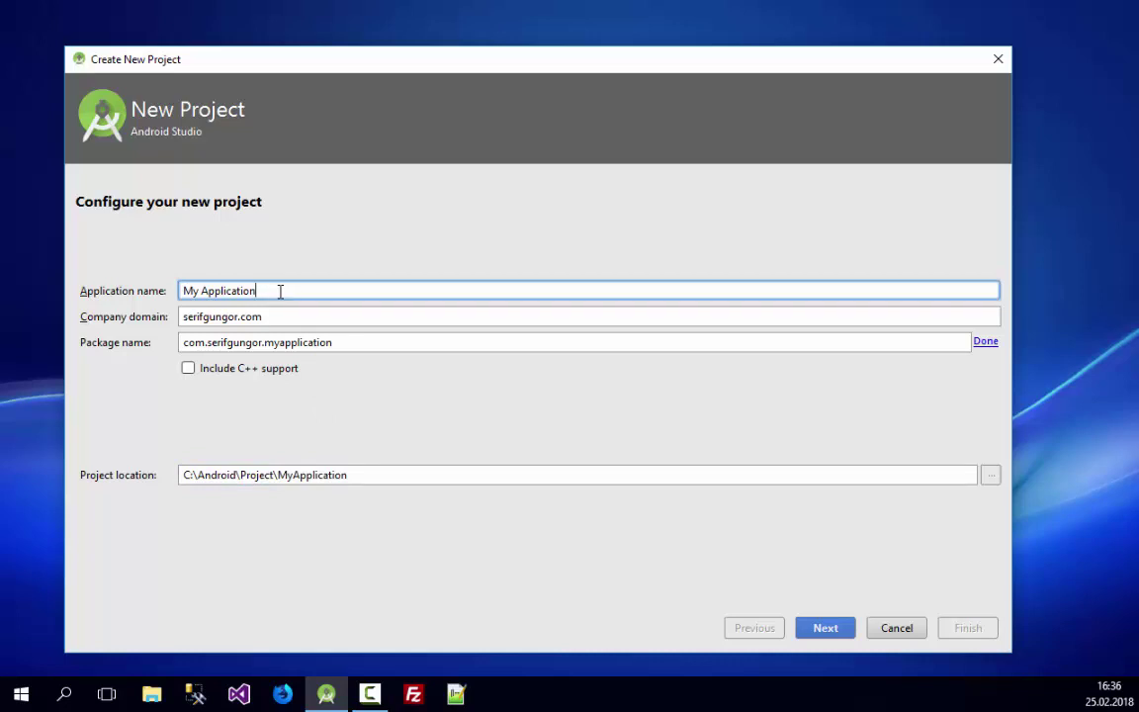
key(ctrl+a)
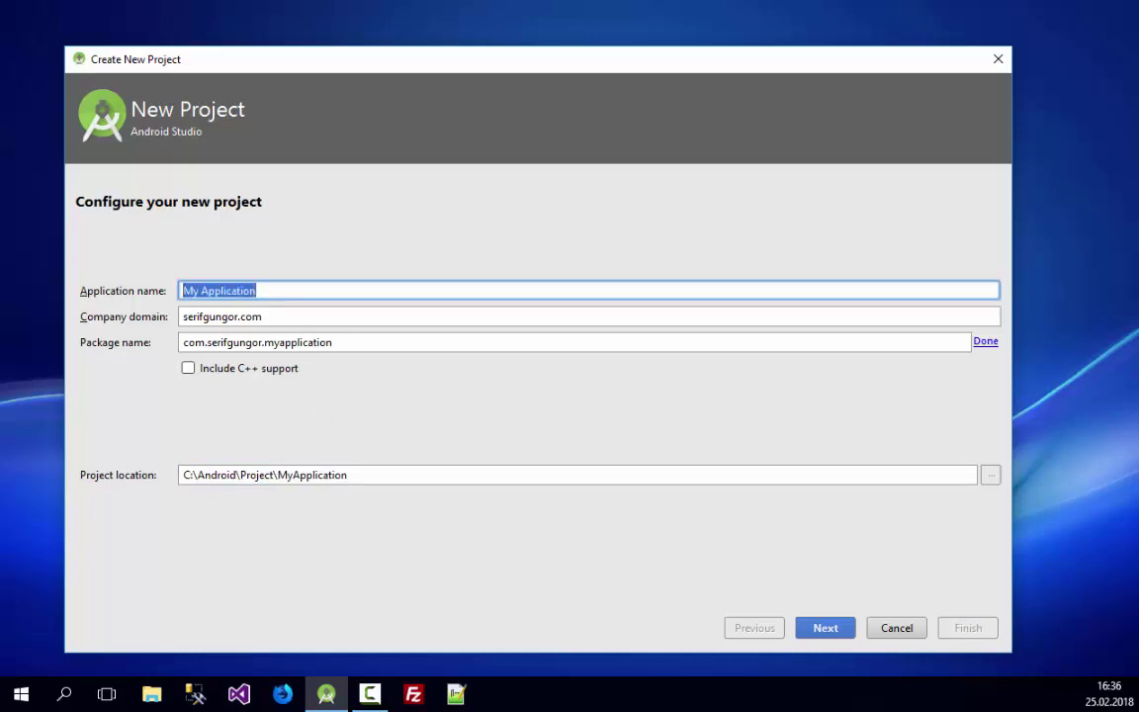
key(BackSpace)
text(ilkP)
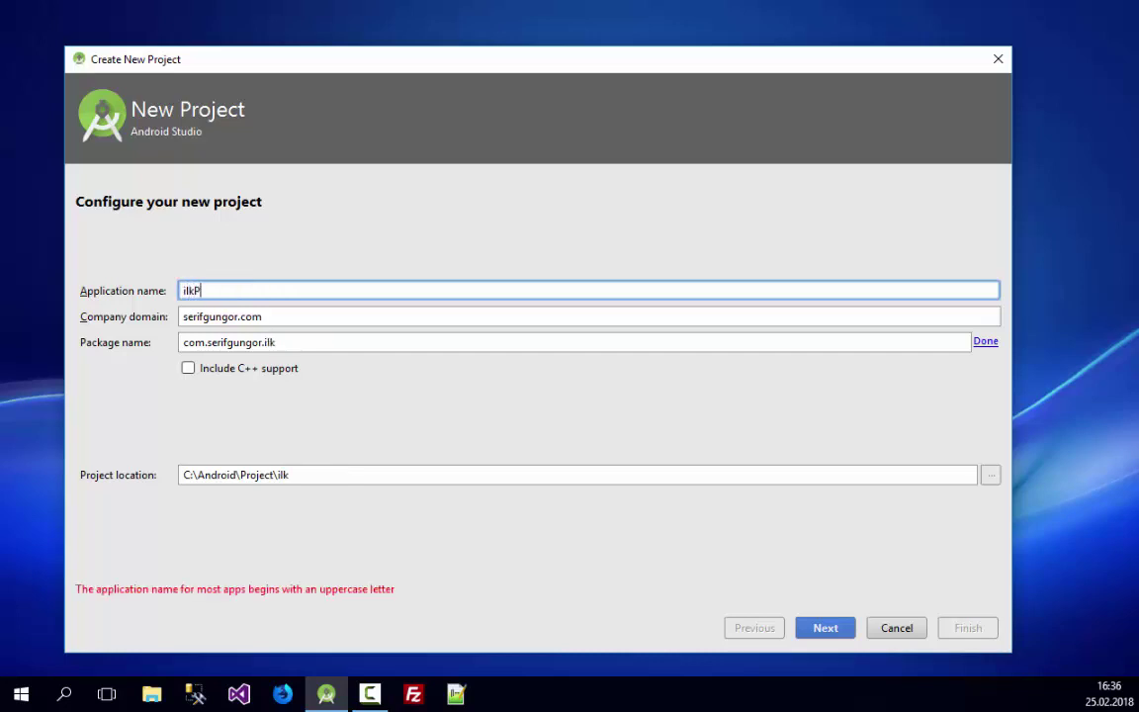
text(rojem)
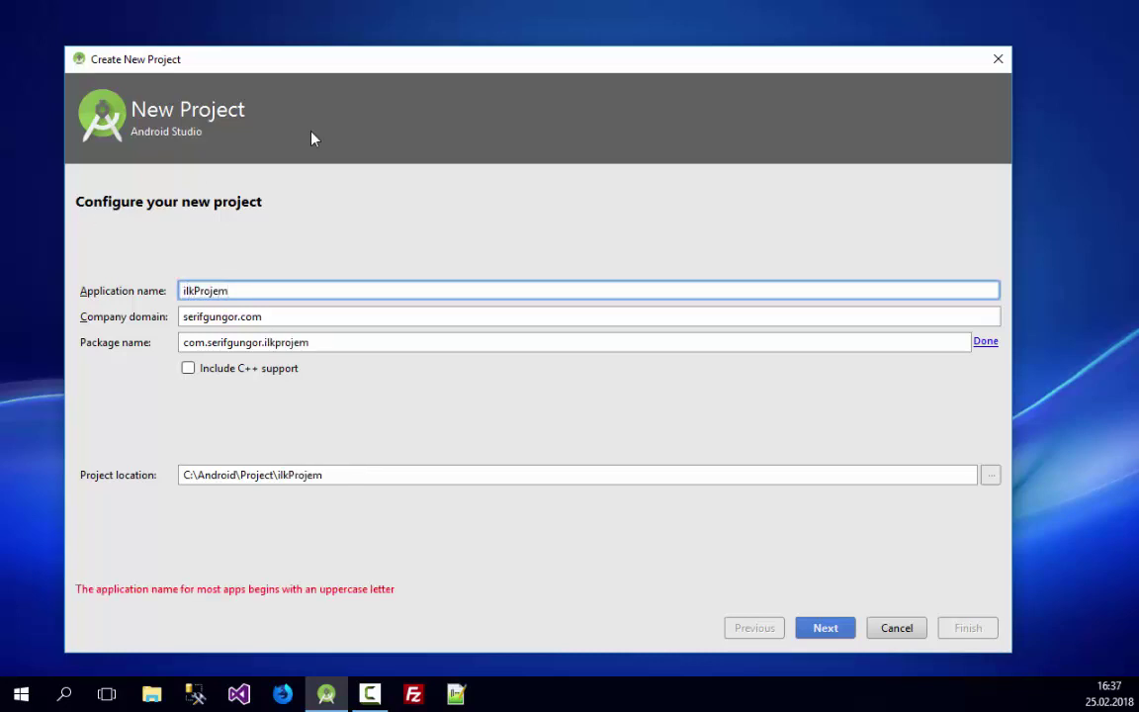
- Set the application name to IlkCalismaHaftasonu and continue to the target Android device settings
drag(375, 63, 420, 8)
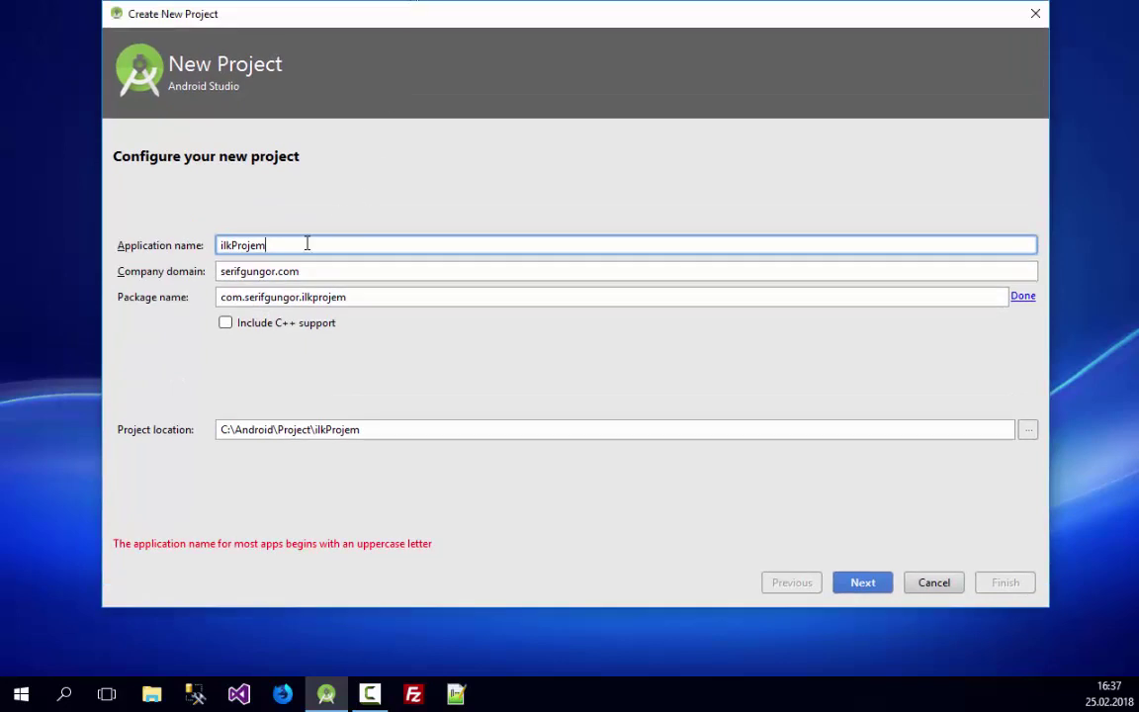
double_click(306, 244)
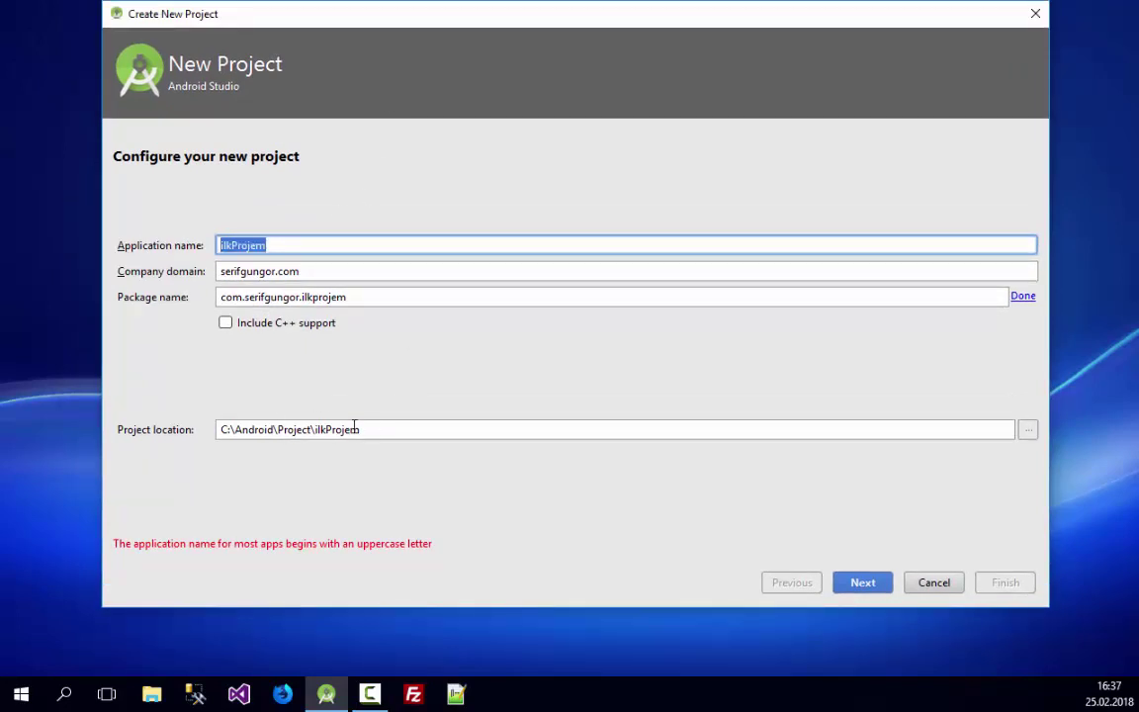
drag(393, 21, 604, 19)
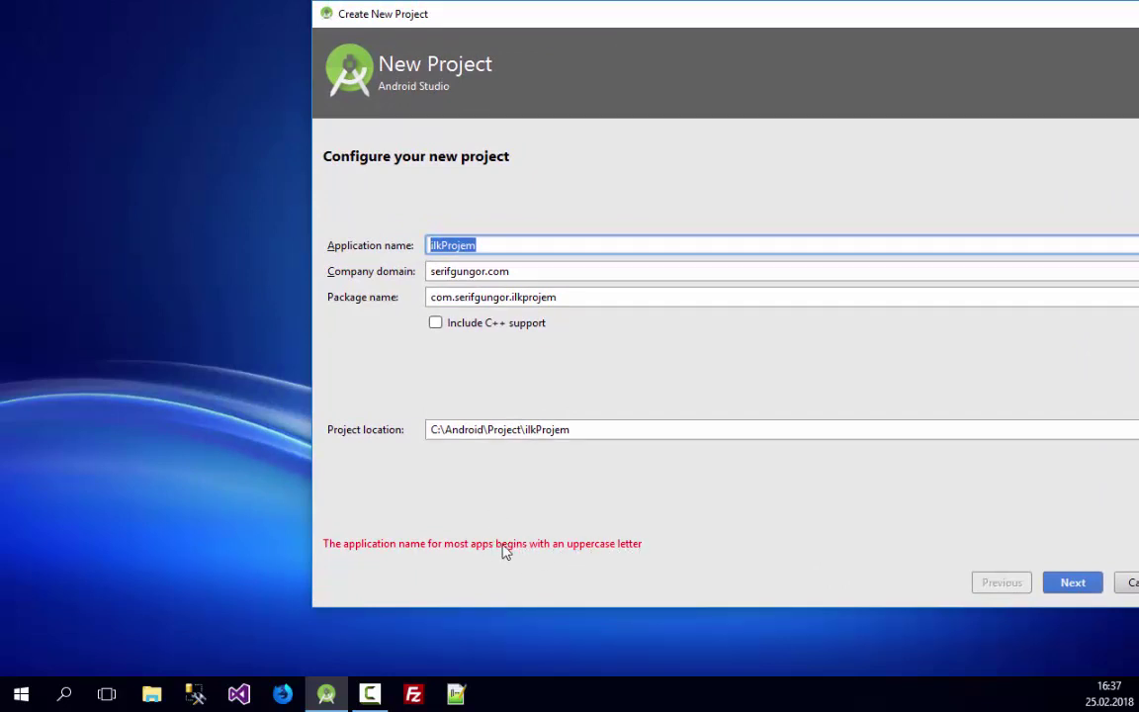
drag(647, 19, 457, 12)
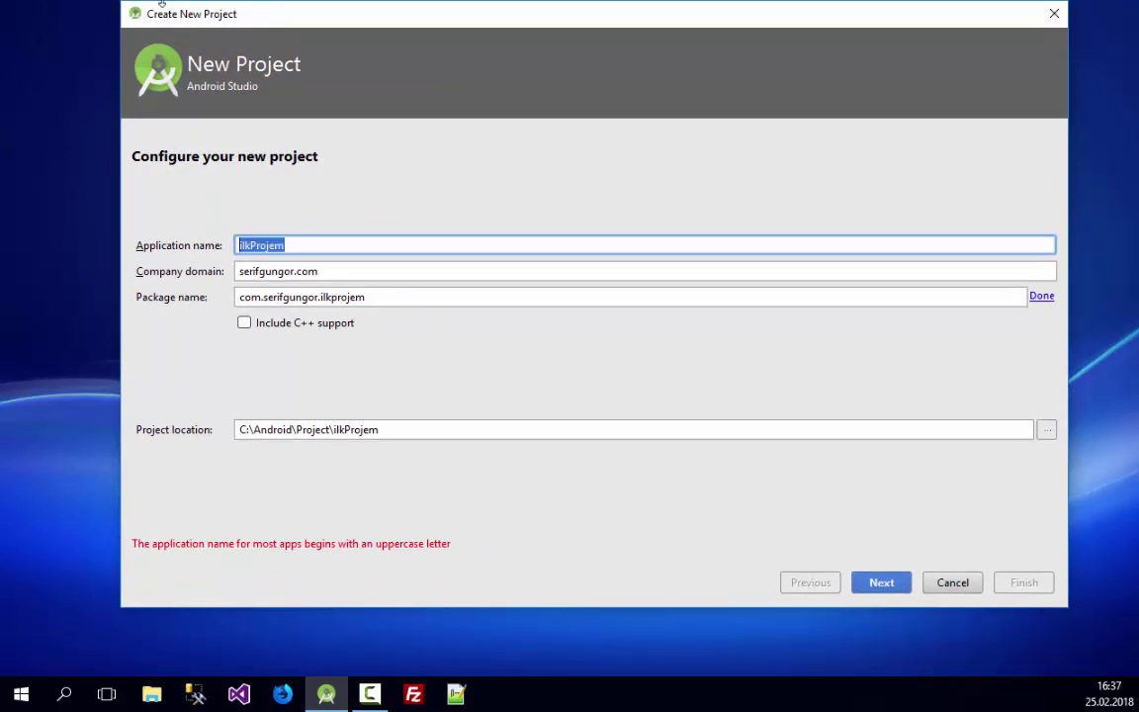
key(BackSpace)
text(Ilk)
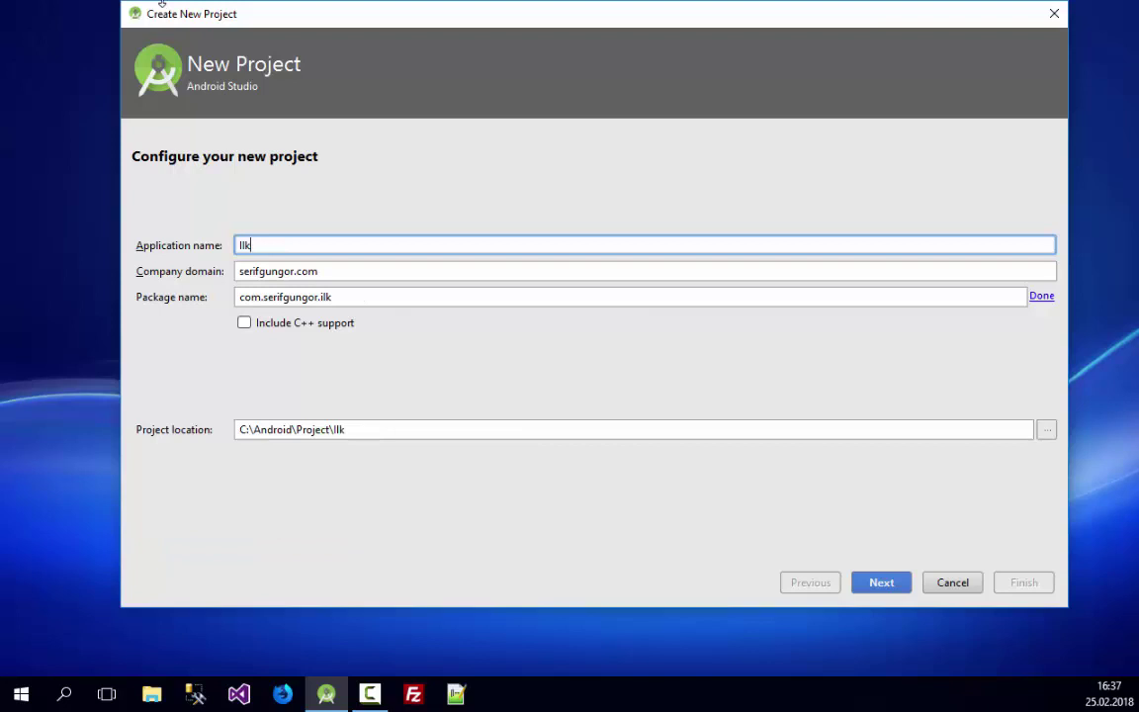
text(P)
key(BackSpace)
text(CalismaHaf)
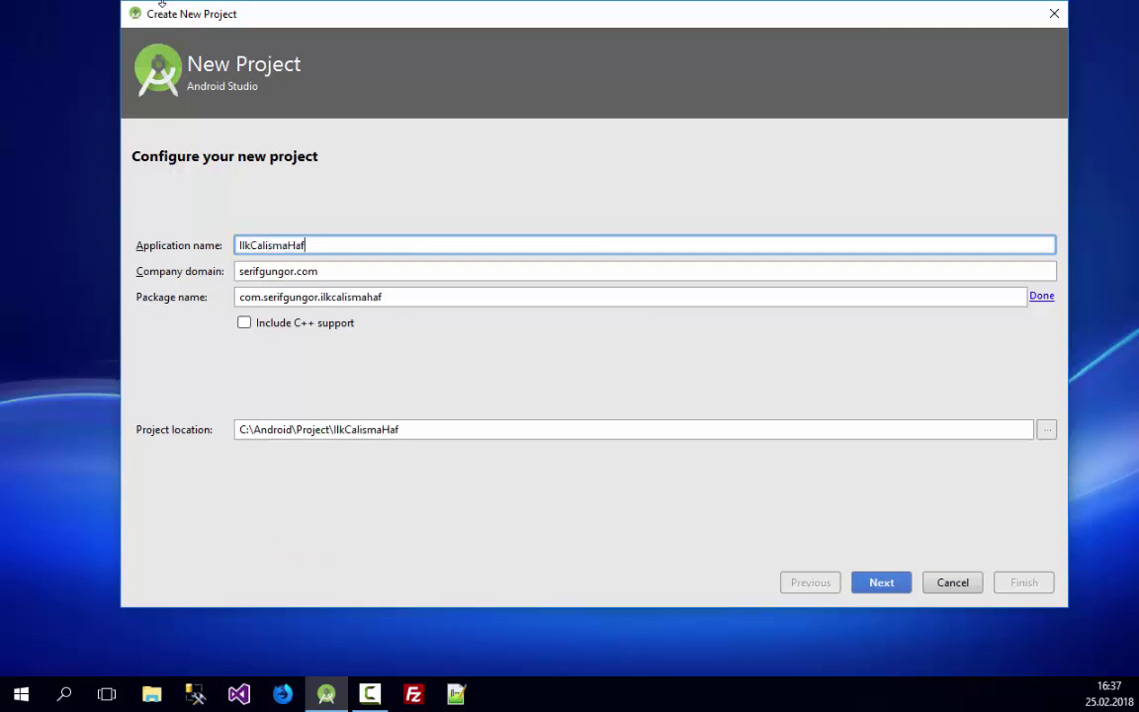
text(tasonu)
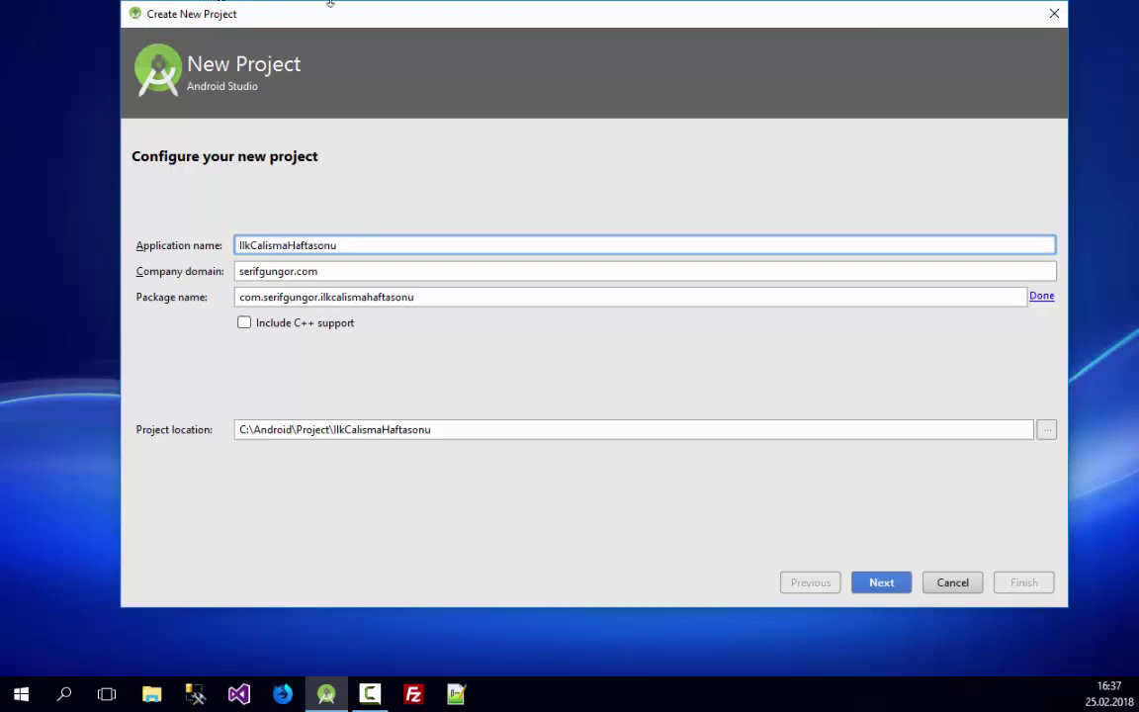
drag(636, 14, 560, 14)
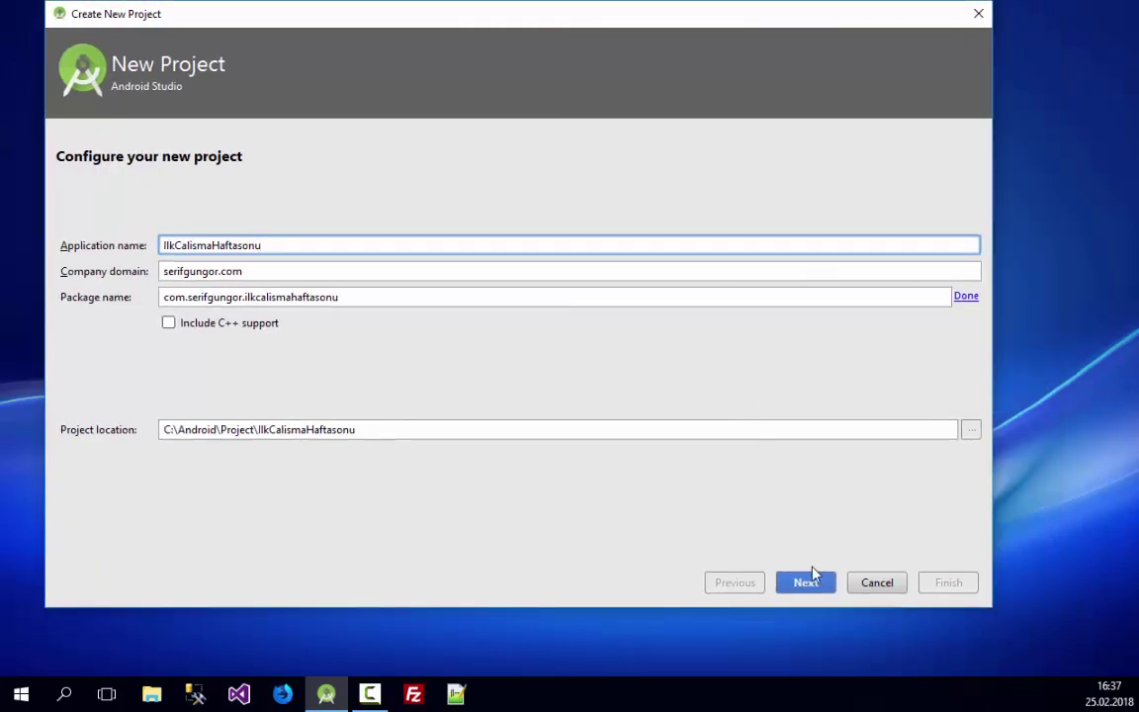
click(809, 580)
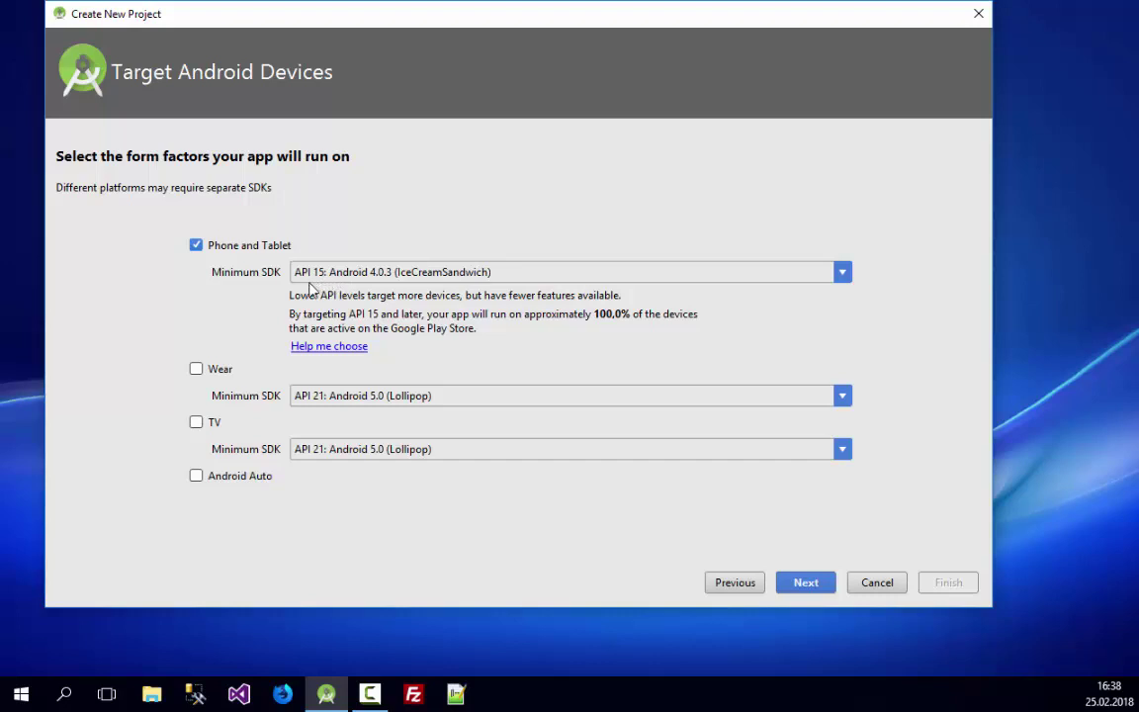
- Set the minimum SDK for Phone and Tablet to API 19: Android 4.4 (KitKat)
click(397, 275)
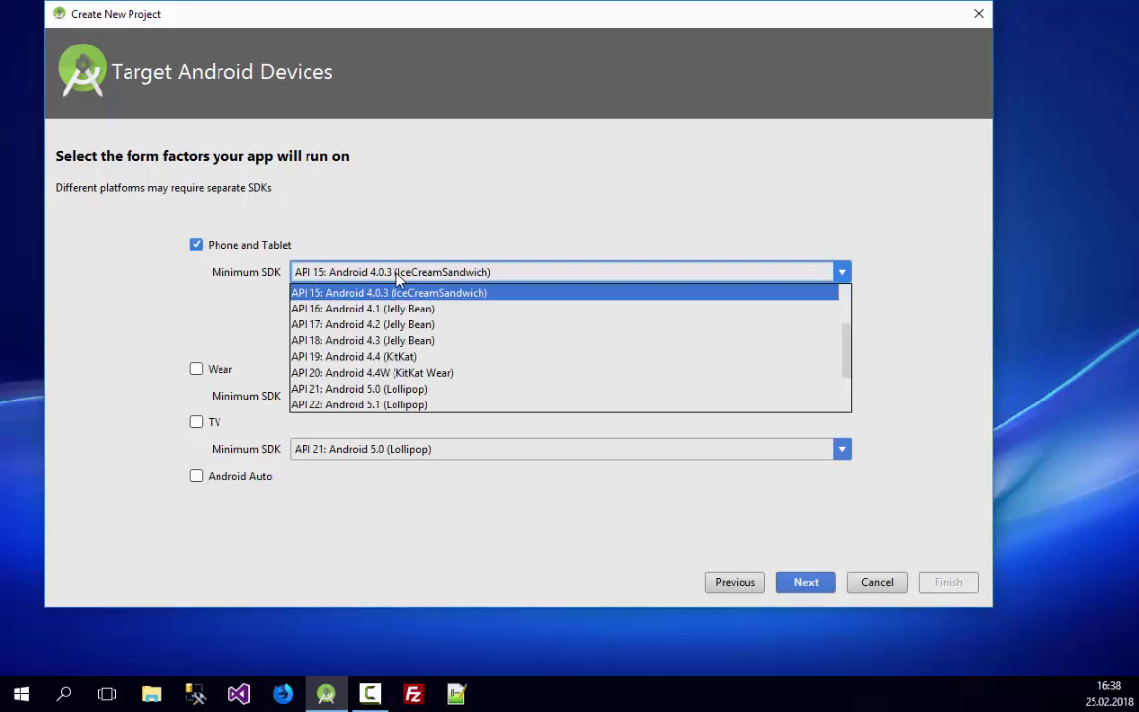
click(419, 357)
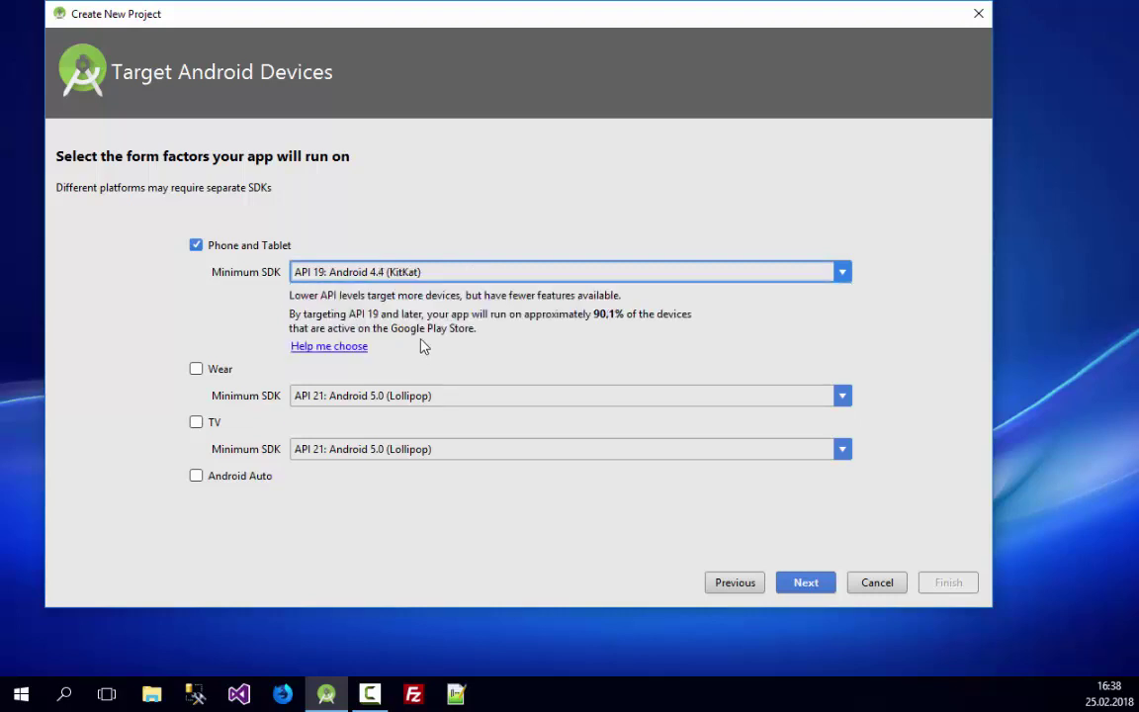
- Examine the Android versions offered as Phone and Tablet minimum SDK, from API 9 up to API 27, keeping API 19 selected
click(419, 277)
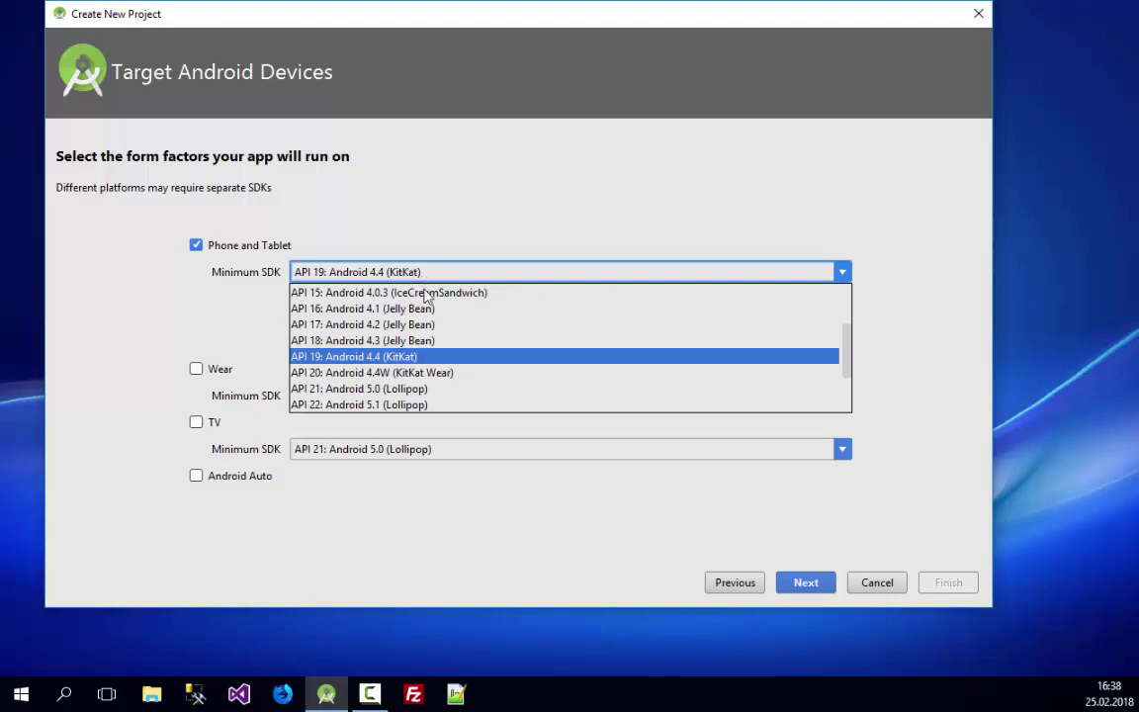
scroll(435, 336, up, 1)
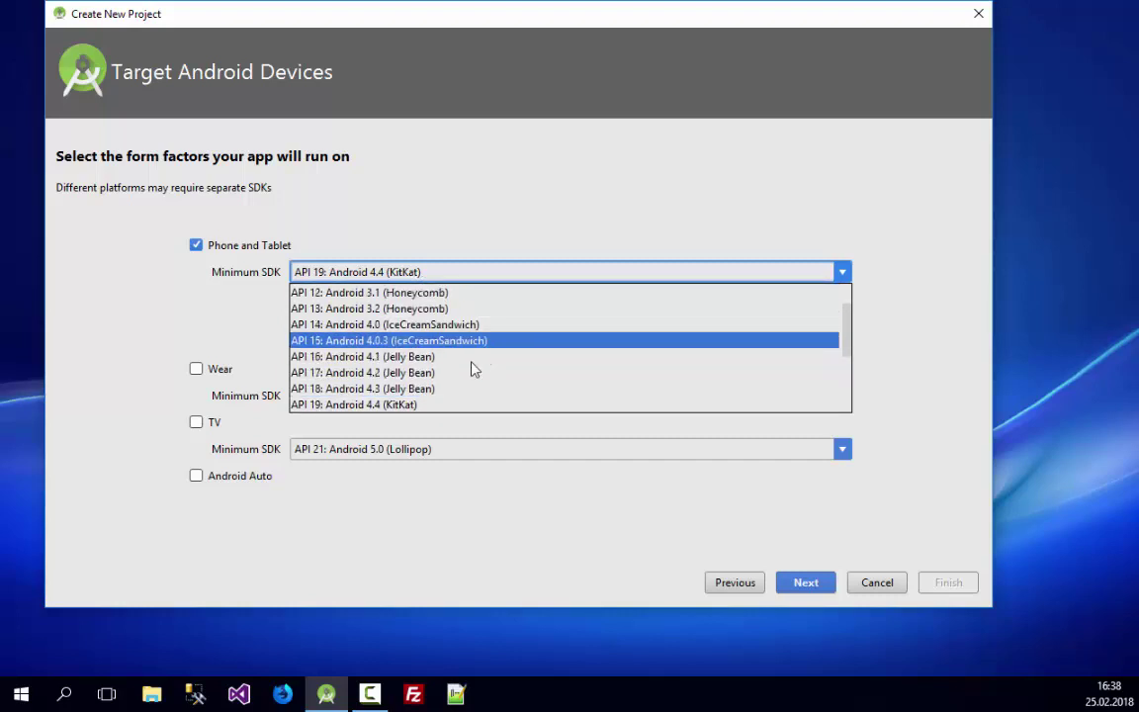
scroll(473, 368, up, 1)
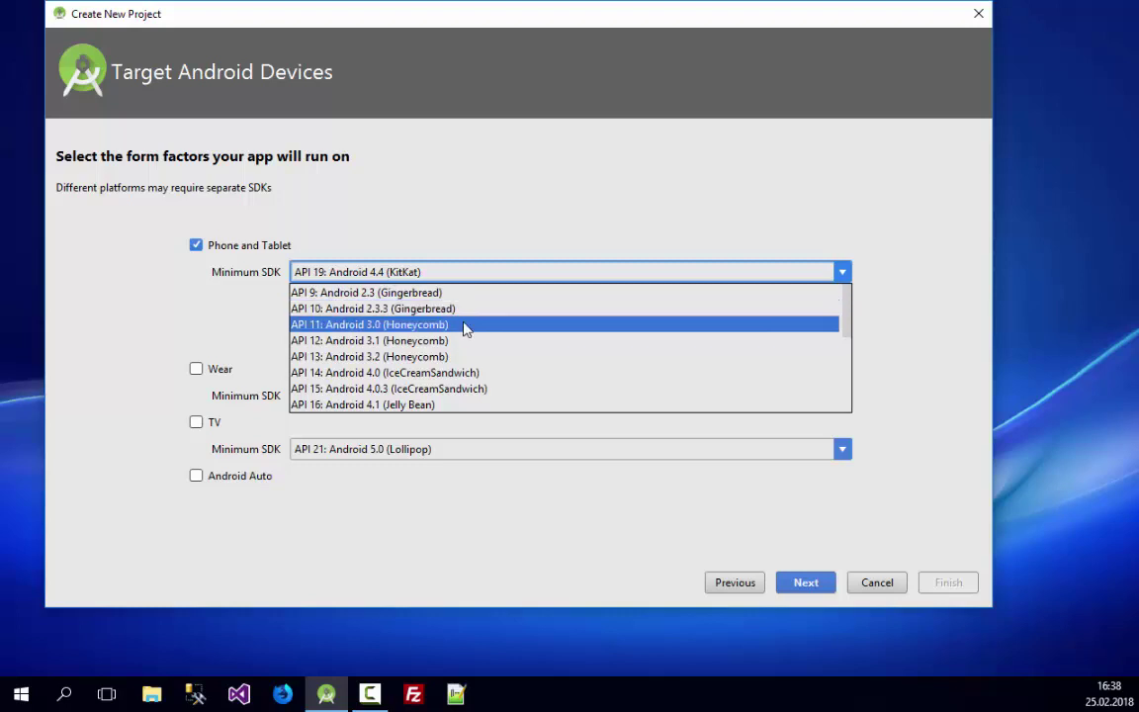
key(Down)
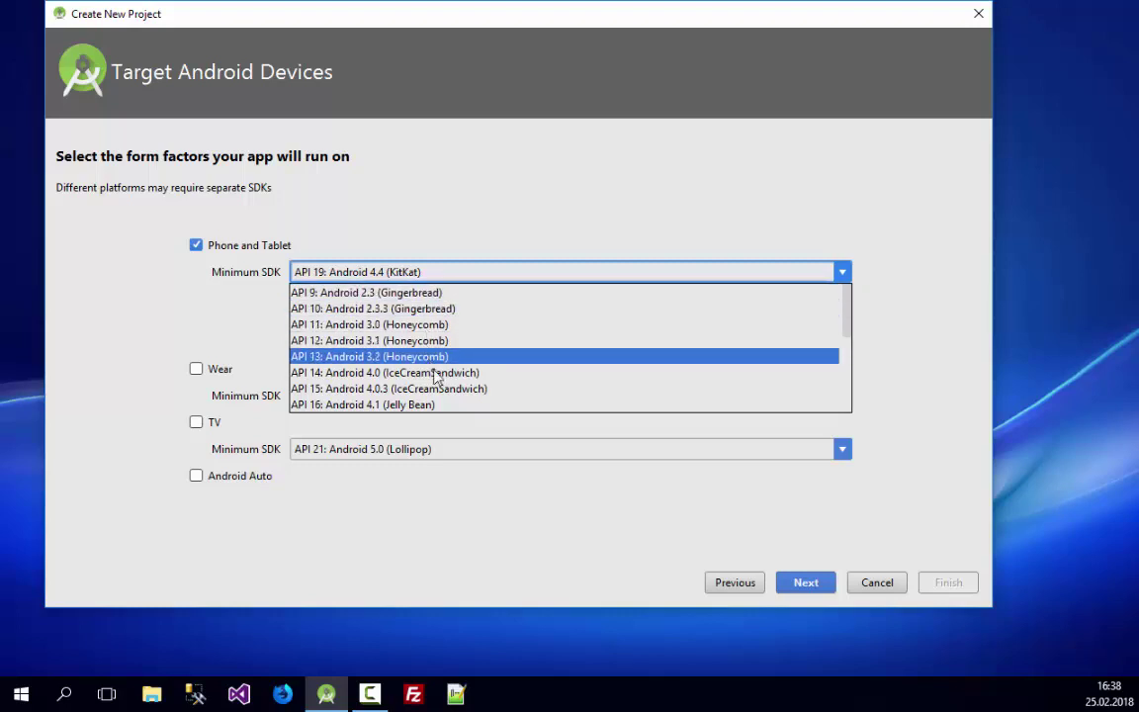
scroll(437, 378, down, 1)
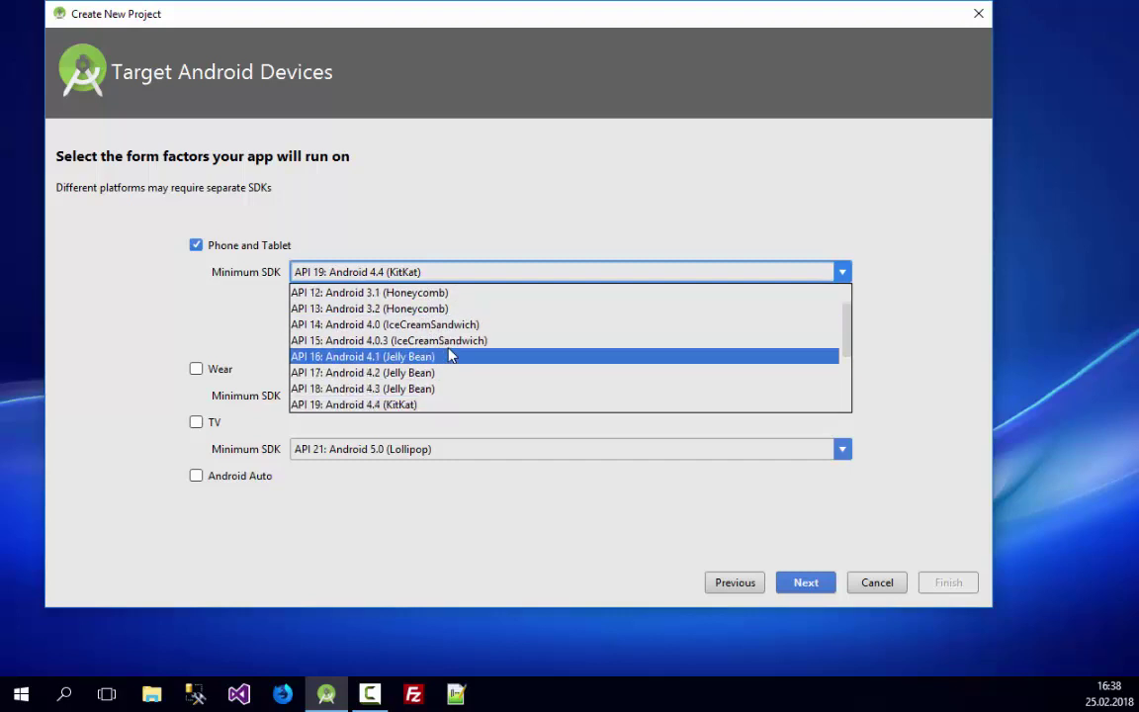
scroll(442, 371, down, 1)
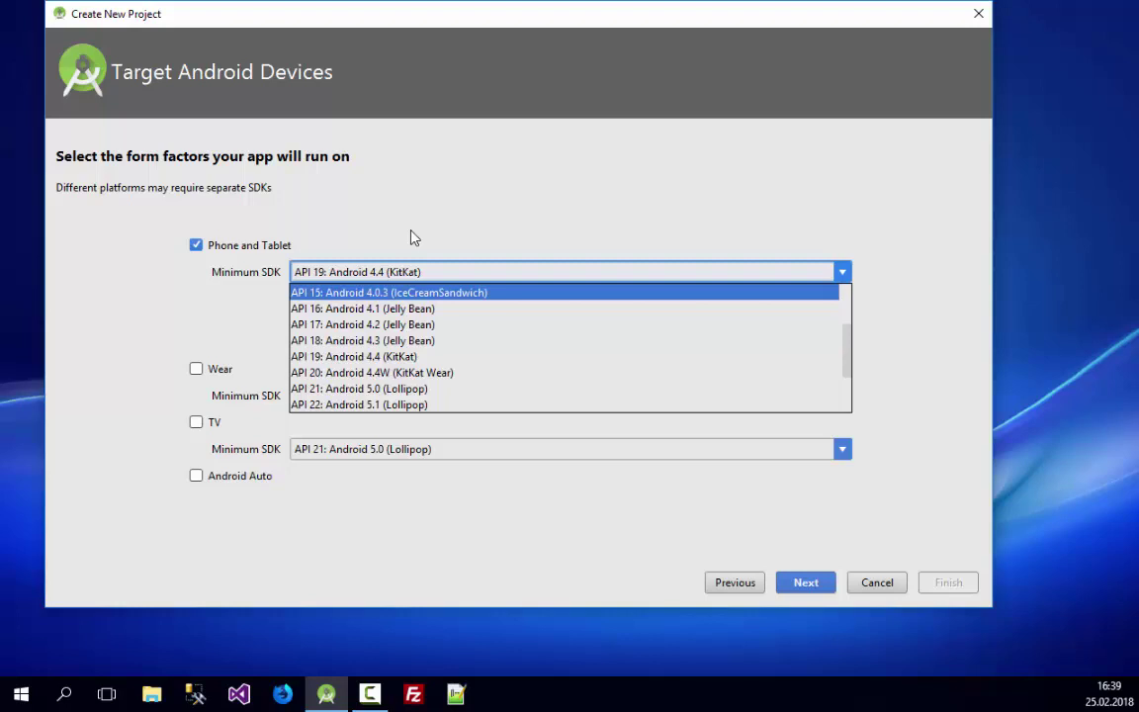
scroll(431, 375, up, 1)
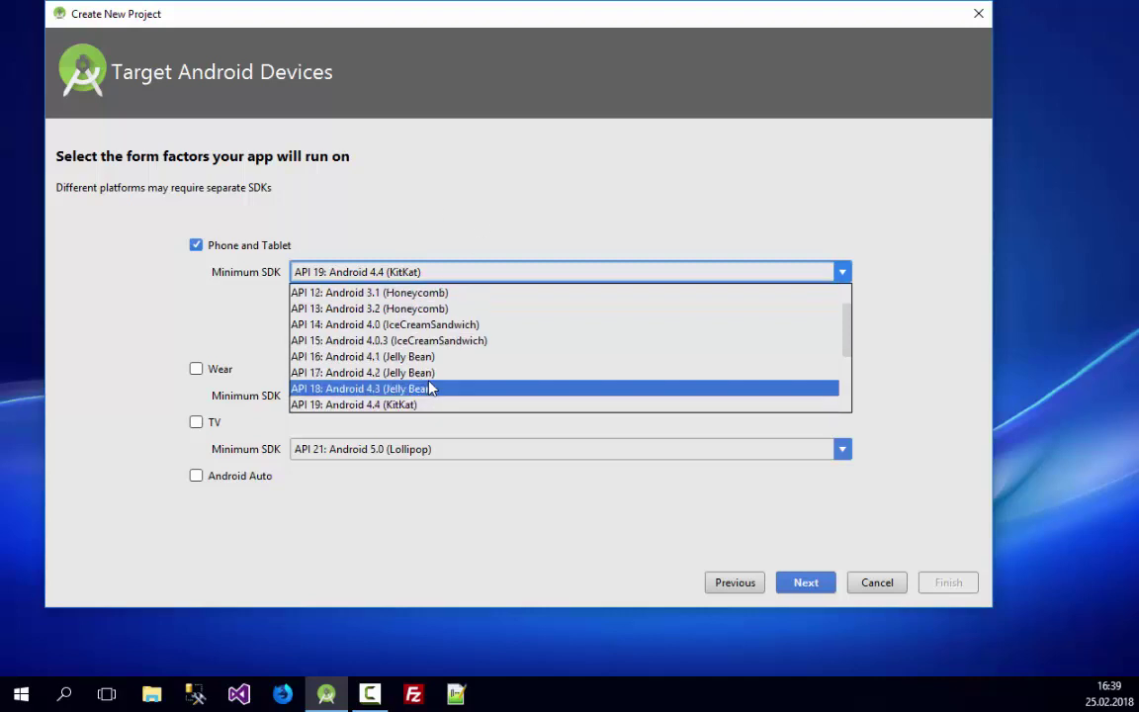
scroll(438, 361, down, 1)
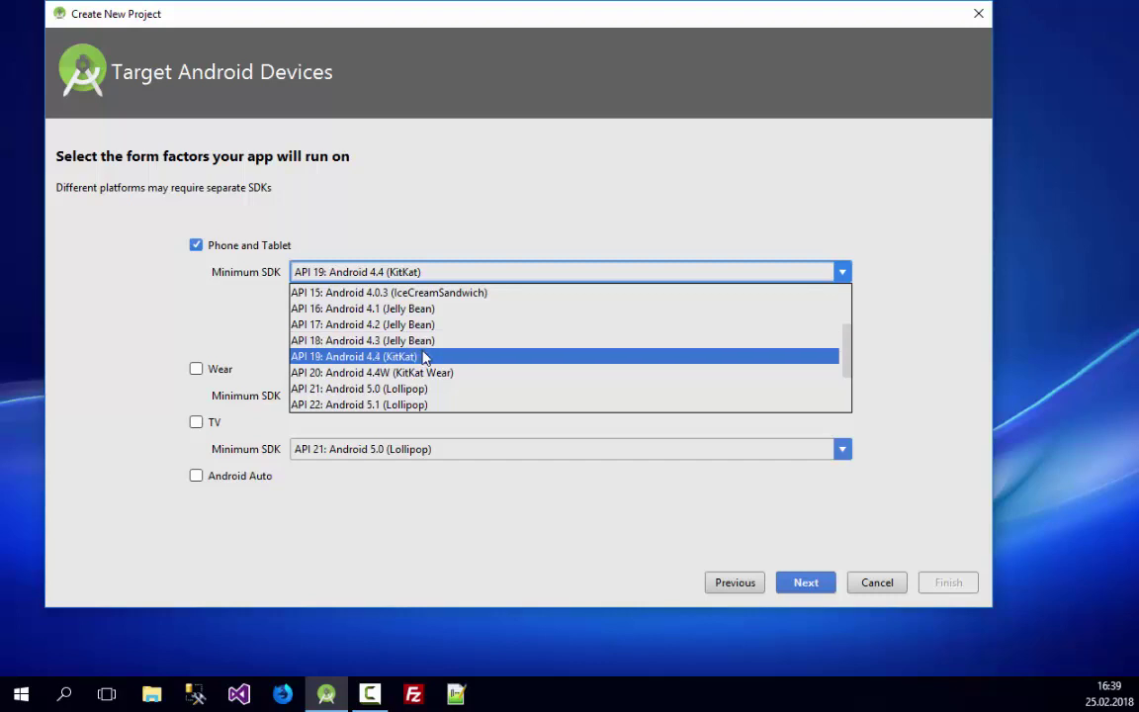
scroll(424, 358, down, 3)
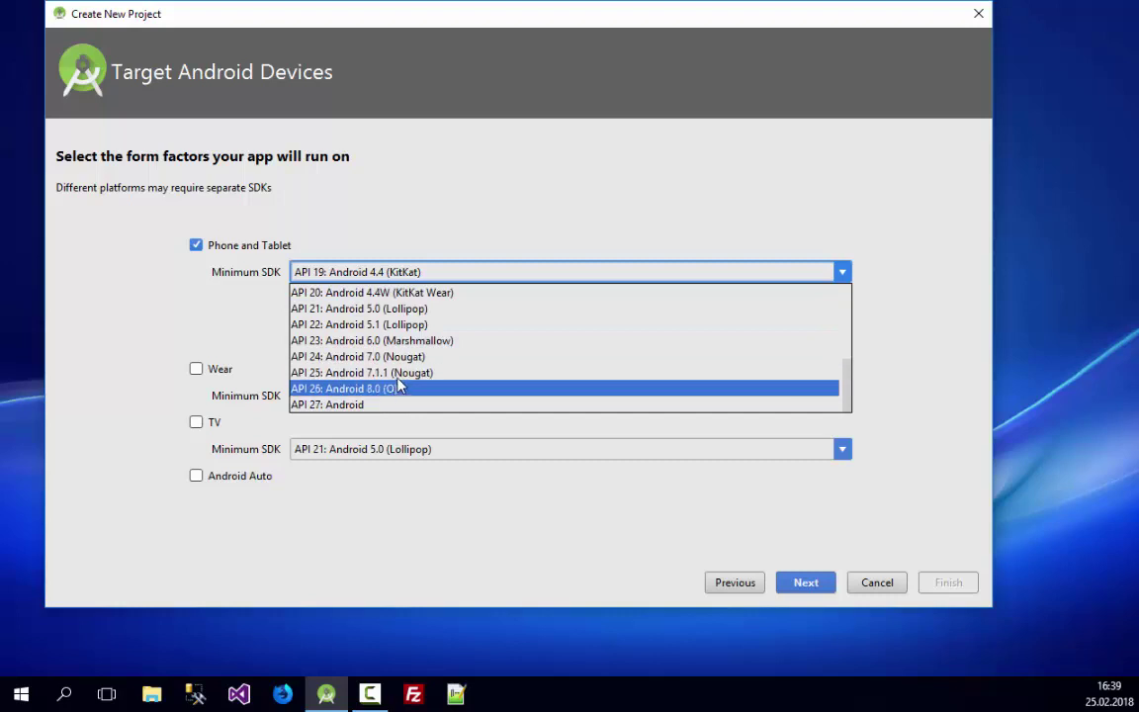
scroll(399, 376, up, 1)
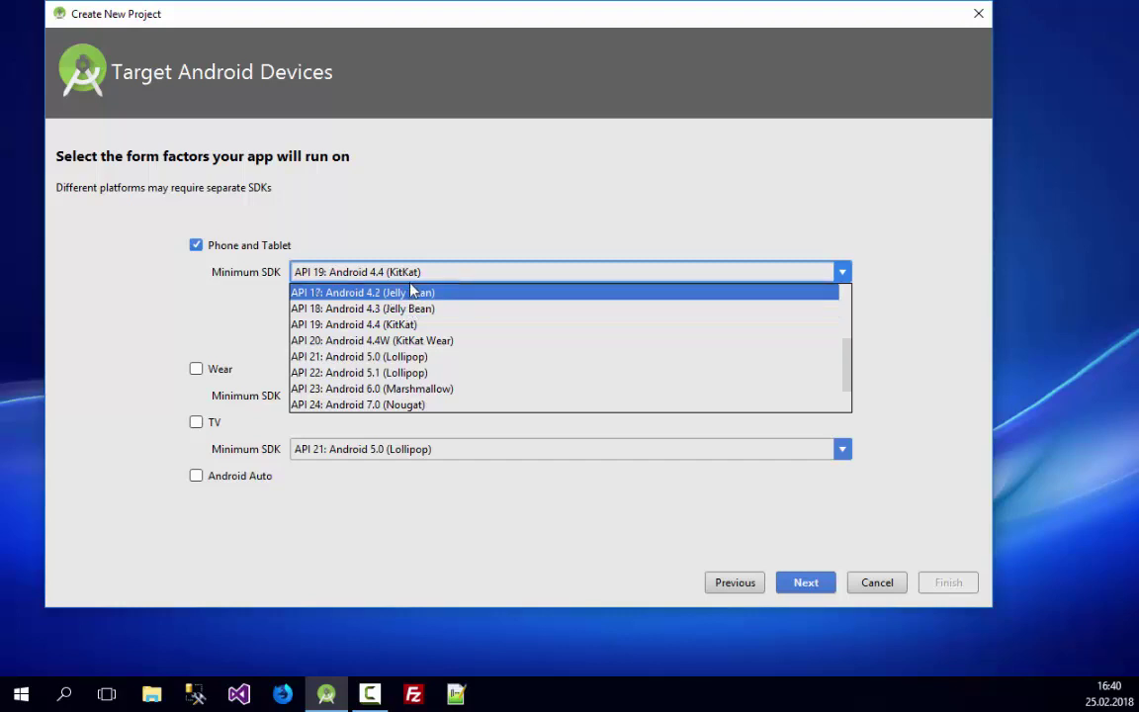
click(428, 255)
click(417, 275)
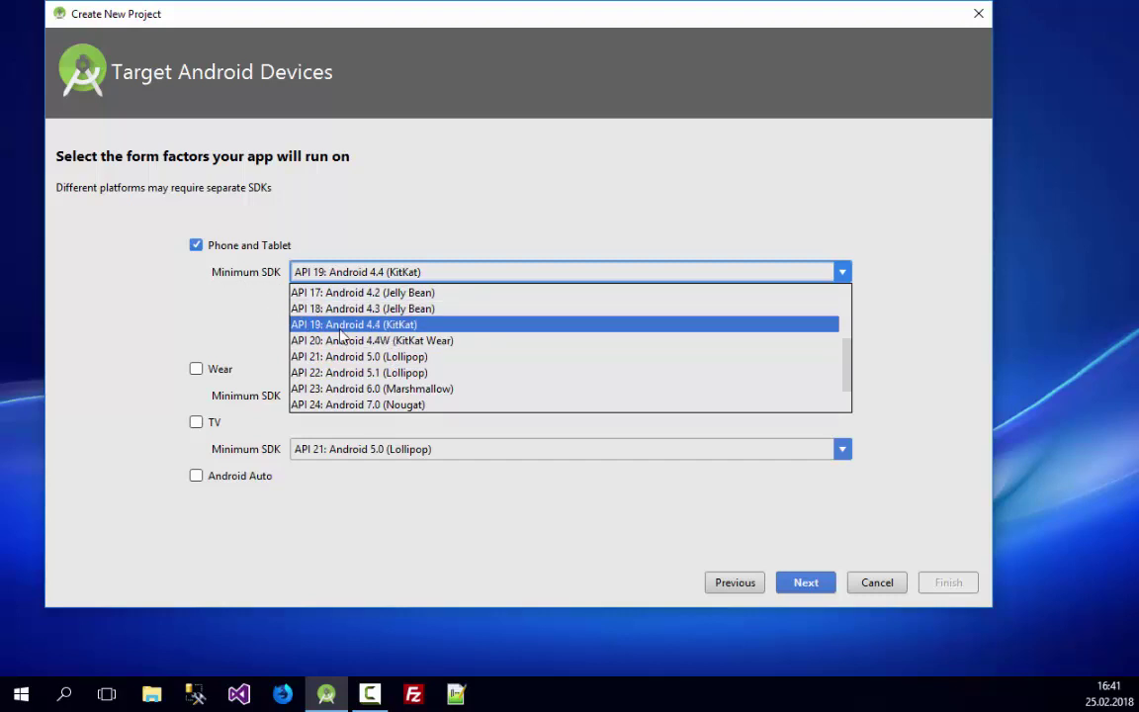
click(404, 335)
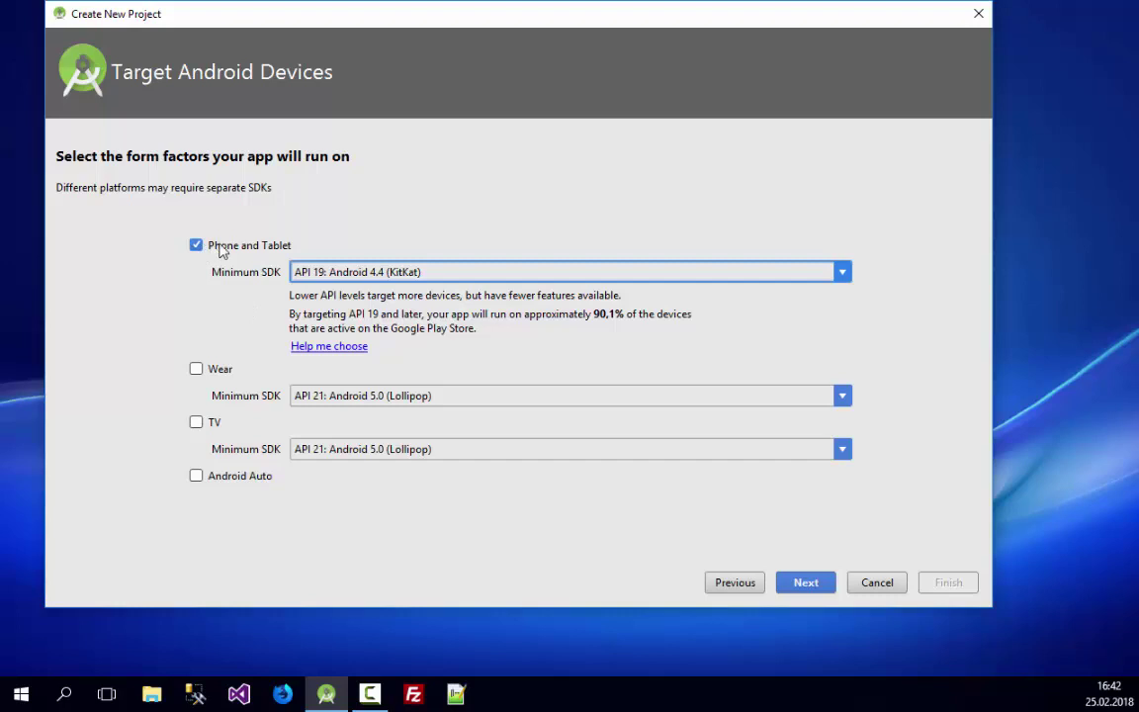
click(249, 249)
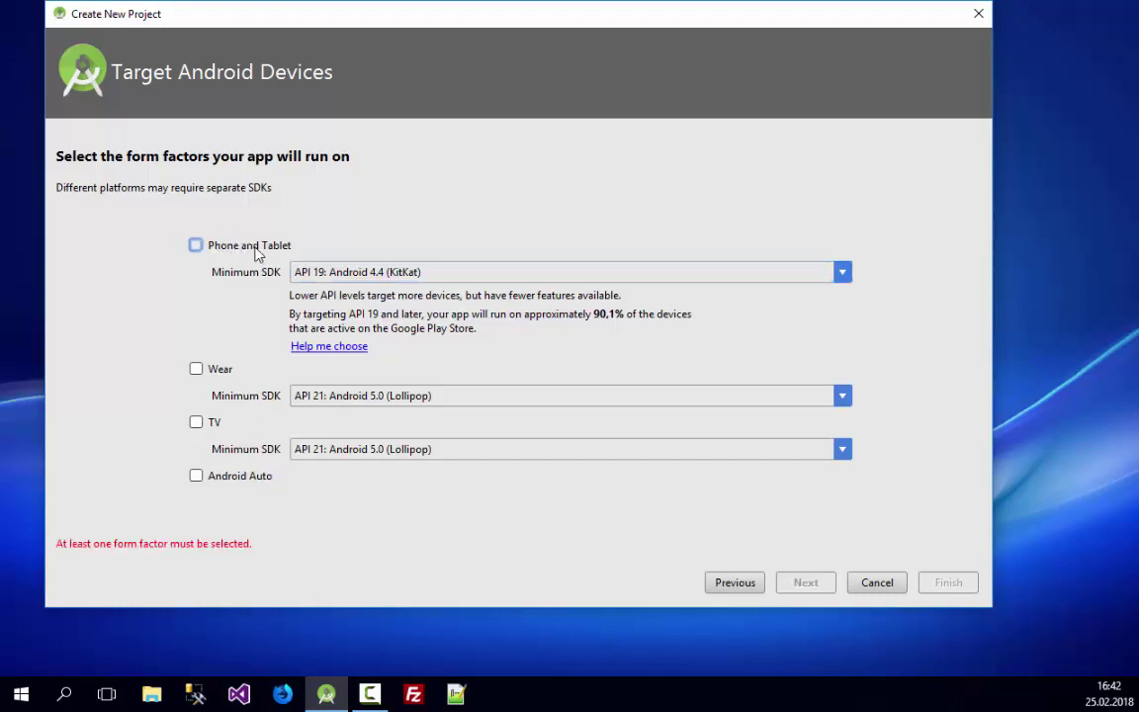
click(255, 252)
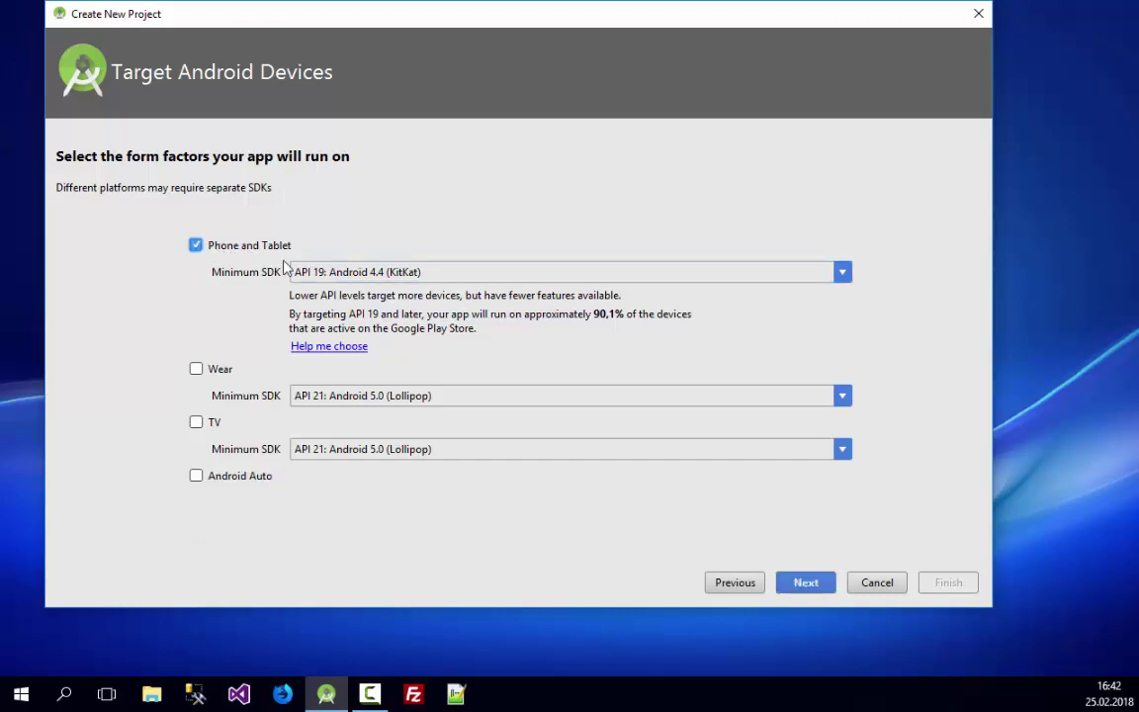
click(432, 278)
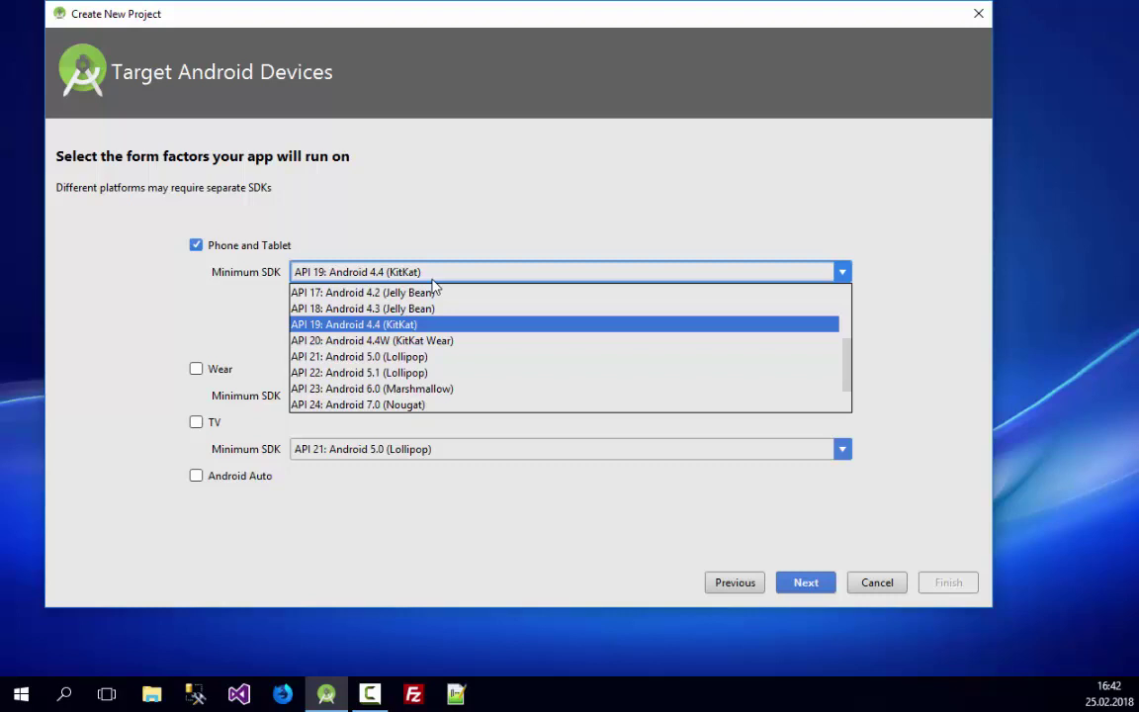
click(432, 279)
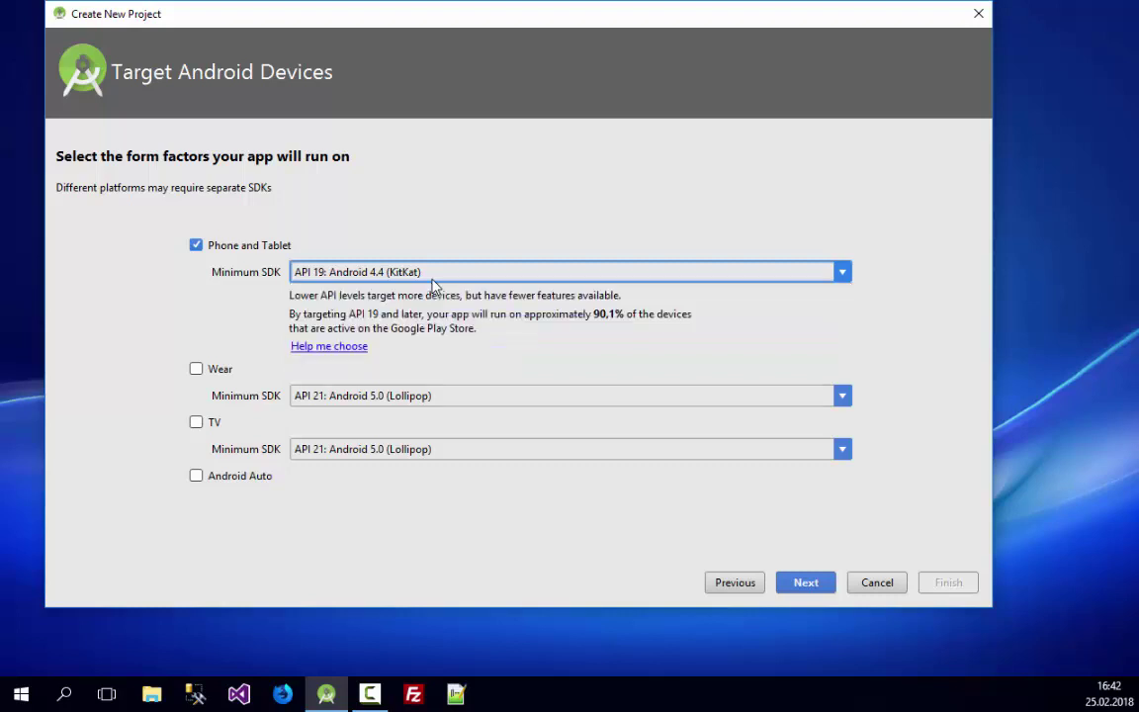
click(823, 586)
click(721, 585)
- Choose API 19: Android 4.4 (KitKat) as the Phone and Tablet minimum SDK and continue to the activity selection
click(406, 271)
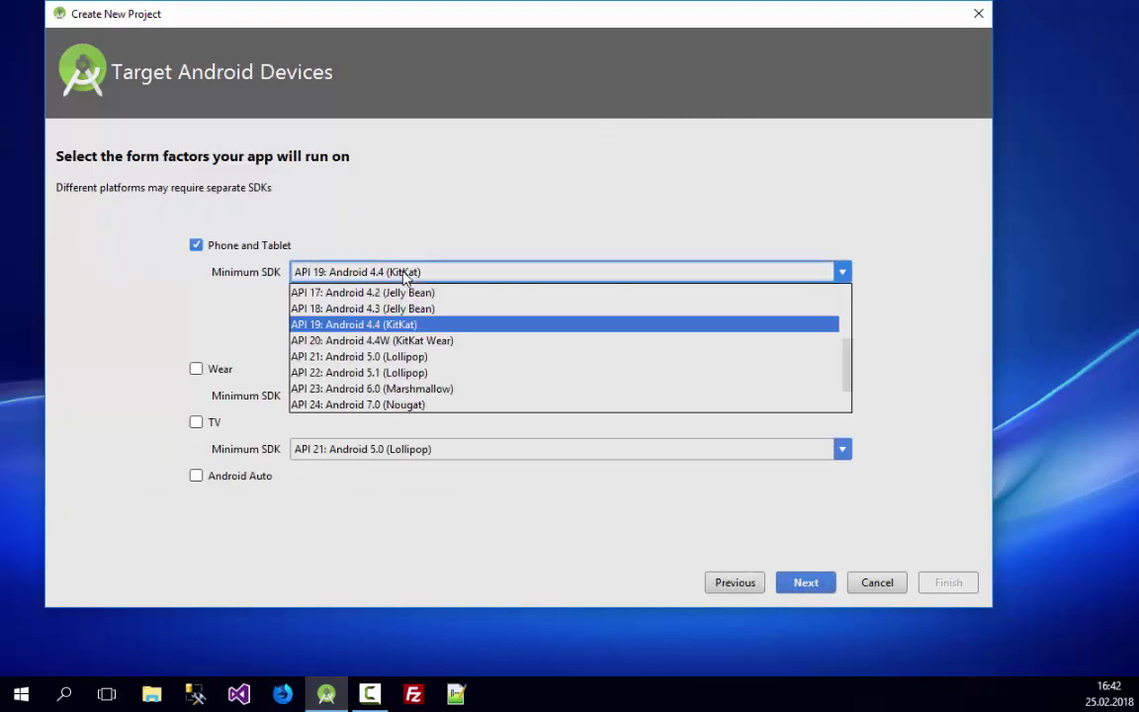
click(414, 326)
click(804, 581)
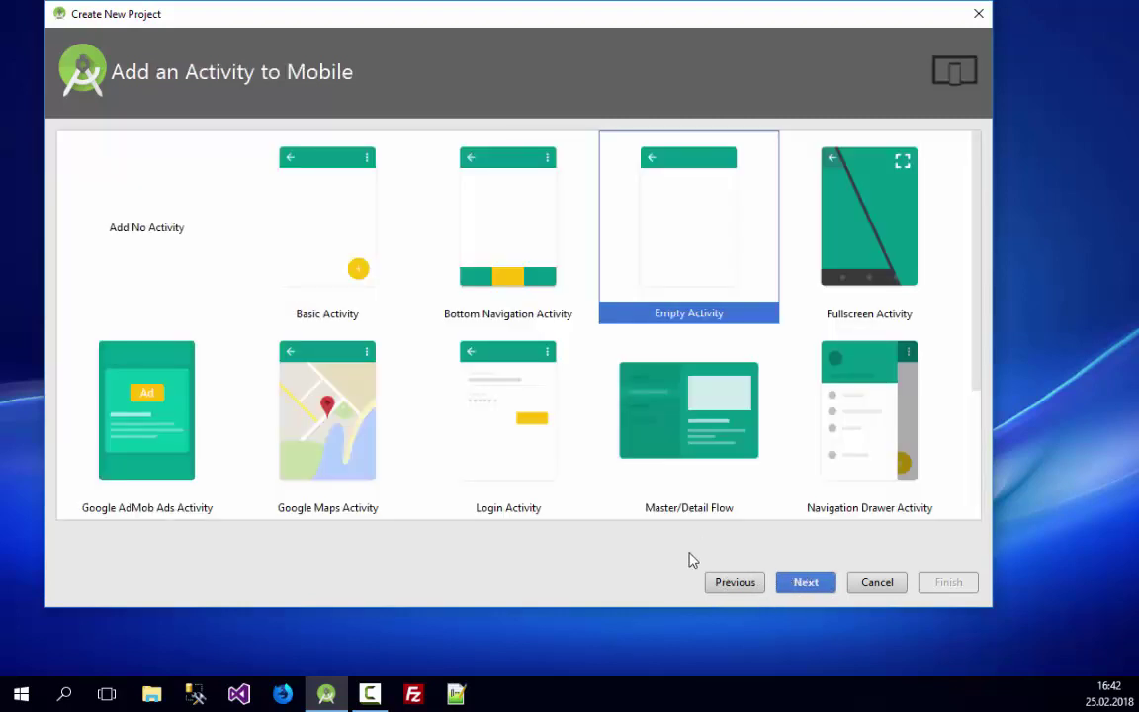
- Review the mobile activity templates, select Empty Activity and continue to its customization
click(164, 210)
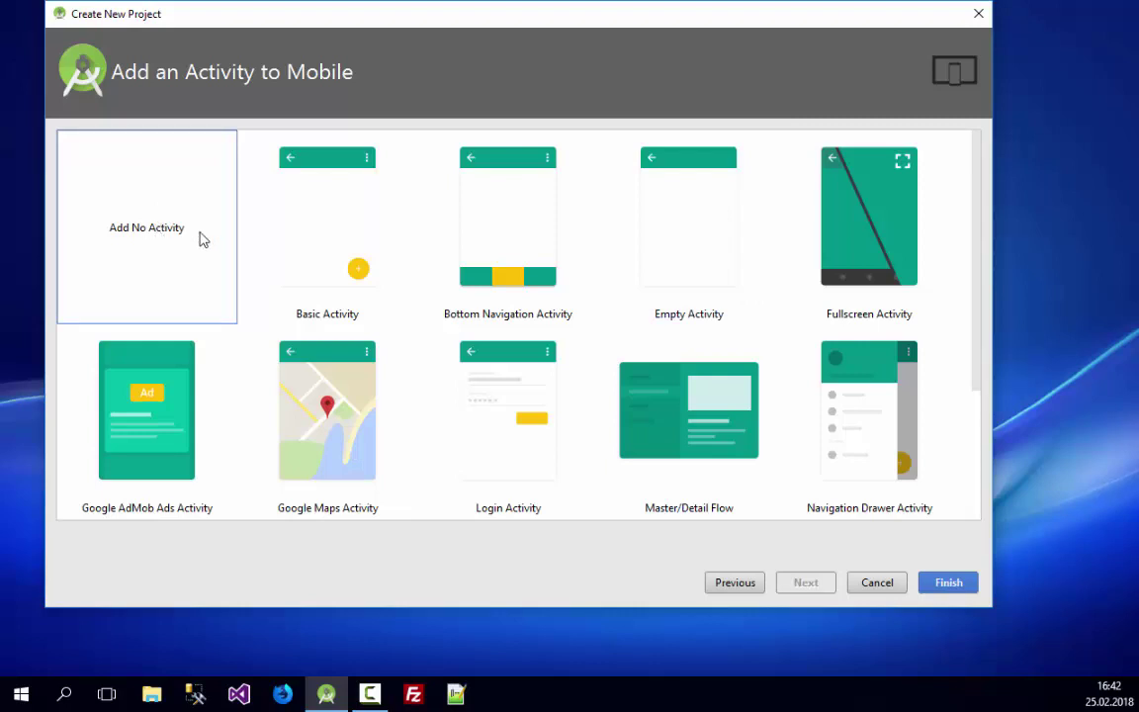
click(379, 245)
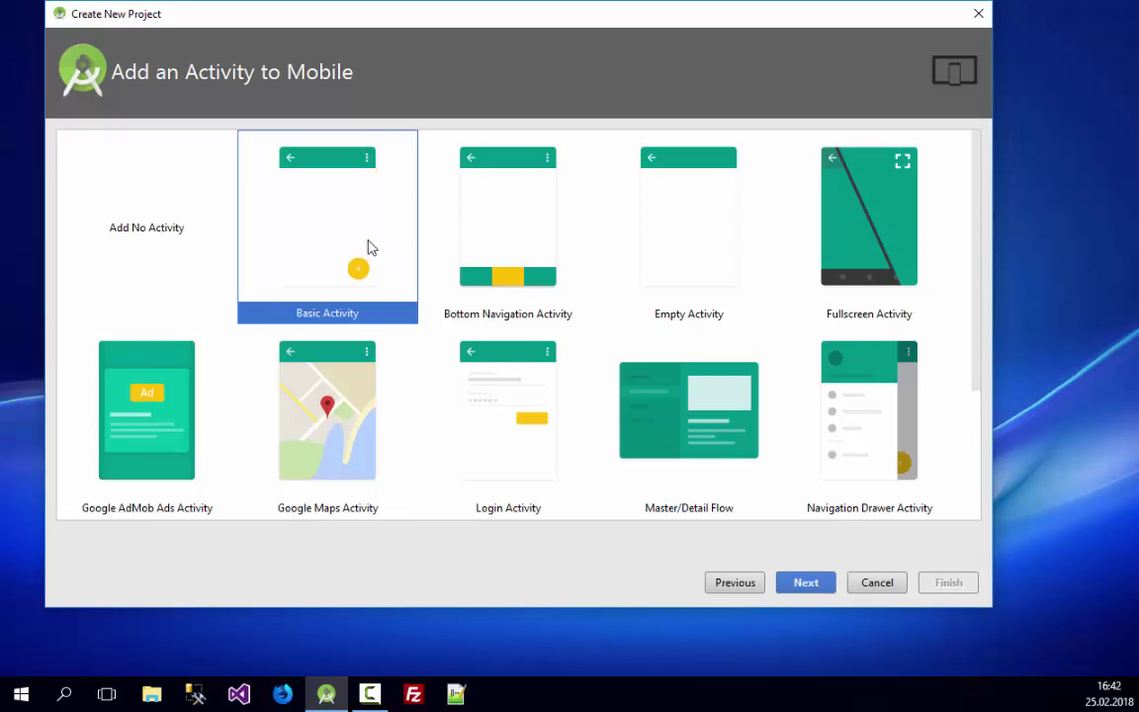
click(689, 237)
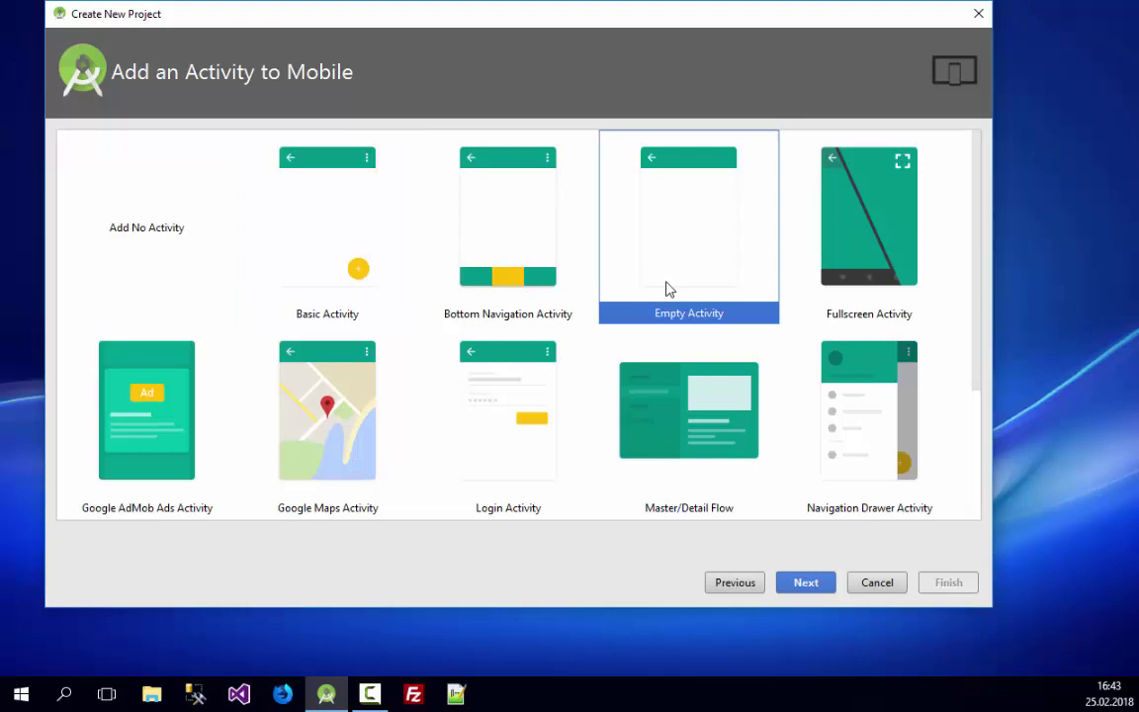
scroll(668, 288, down, 5)
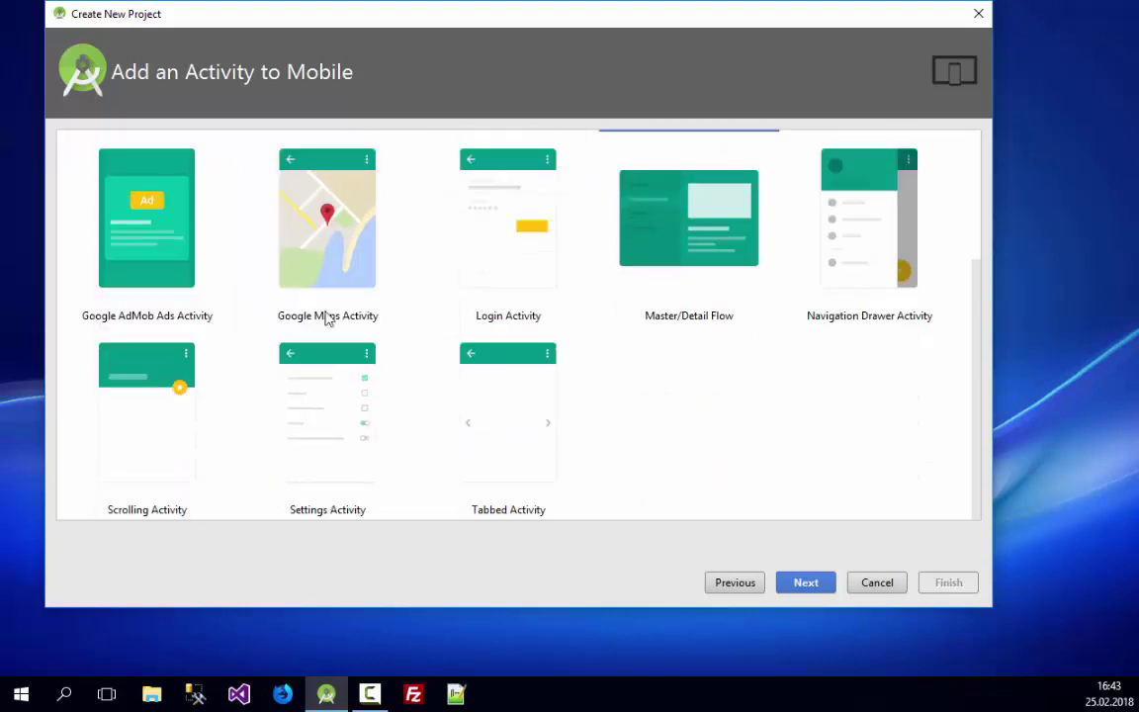
scroll(819, 318, up, 5)
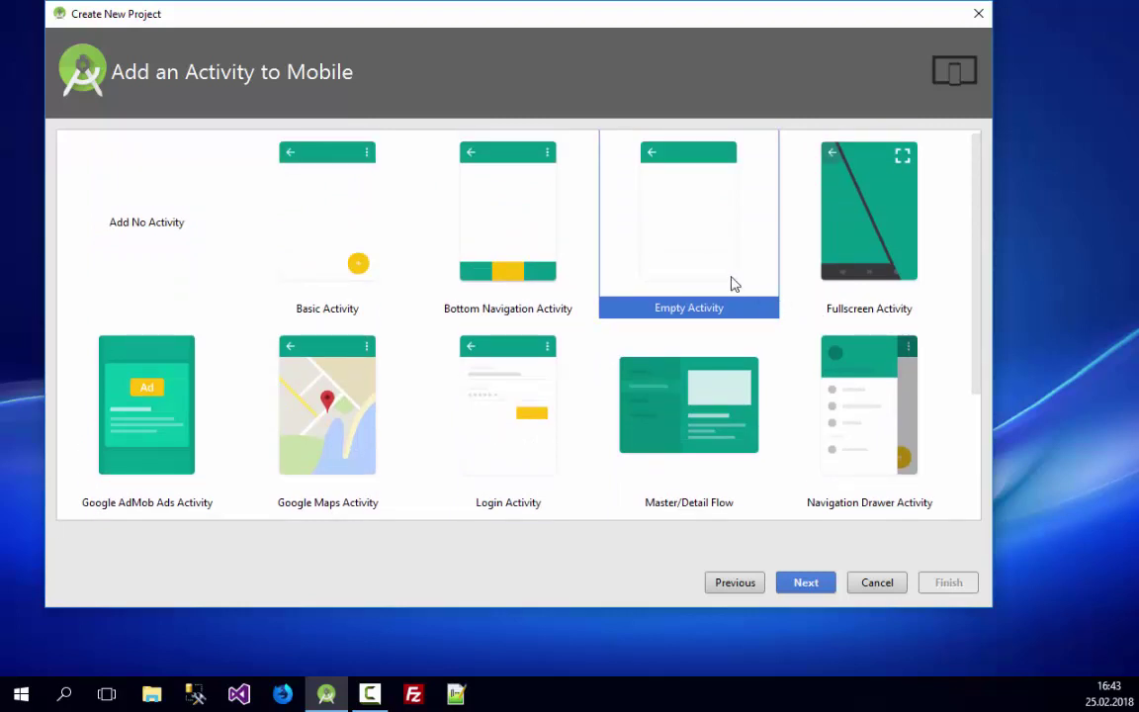
scroll(692, 252, up, 1)
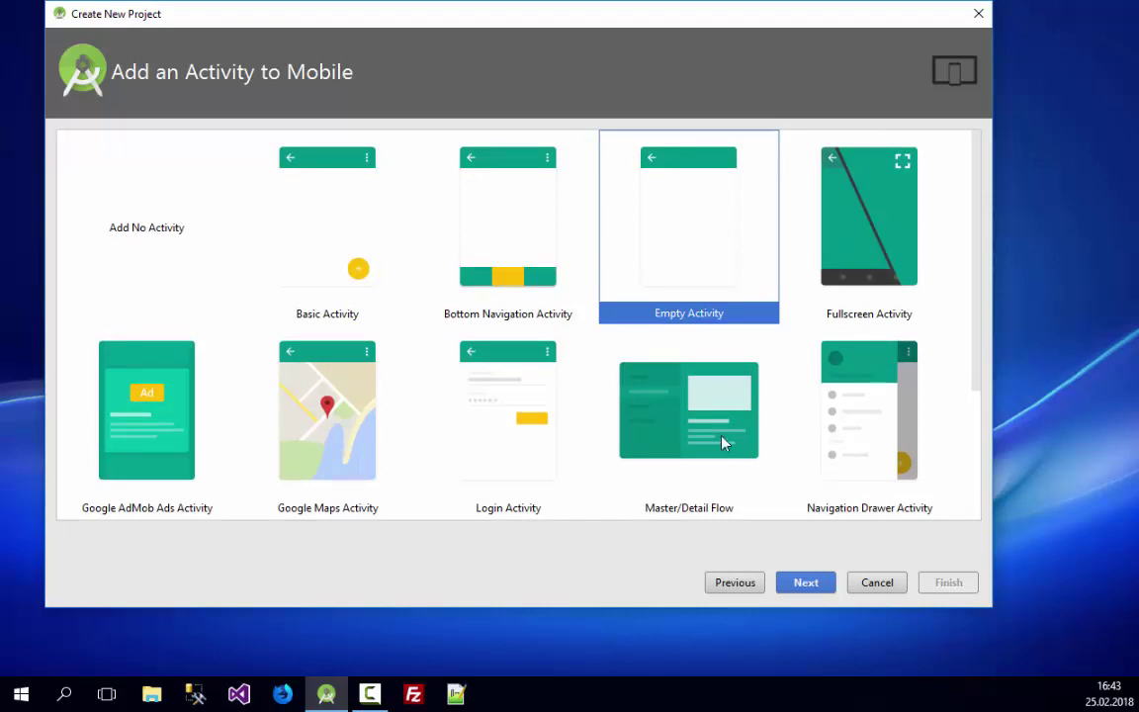
click(806, 583)
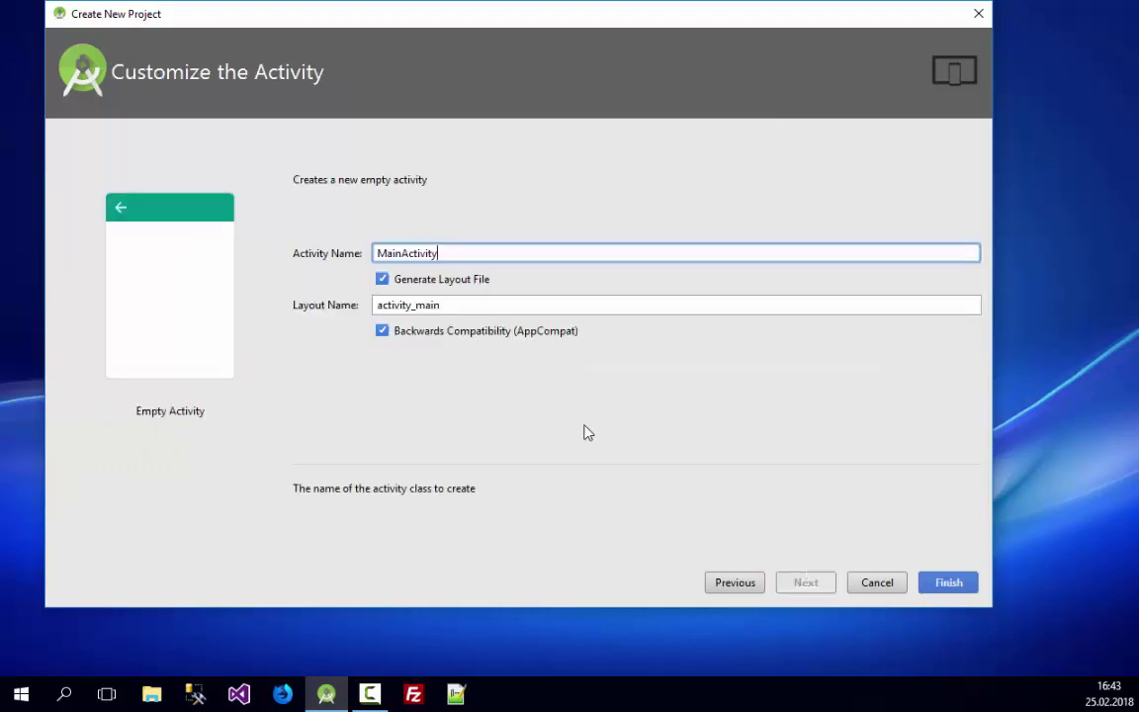
- Keep MainActivity as the activity name and finish creating the project
drag(452, 252, 330, 246)
click(376, 252)
drag(398, 254, 369, 251)
click(400, 253)
drag(460, 252, 319, 242)
click(401, 252)
drag(756, 27, 637, 31)
click(835, 589)
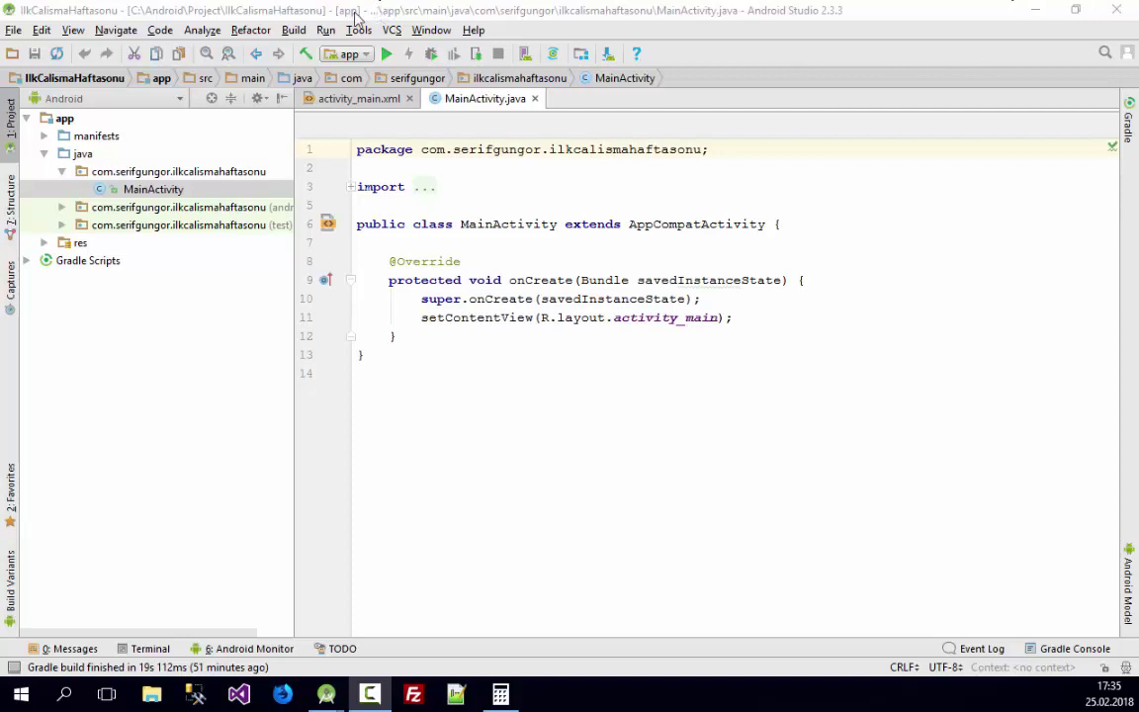
- View the activity_main.xml layout design and return to the MainActivity.java code
click(343, 100)
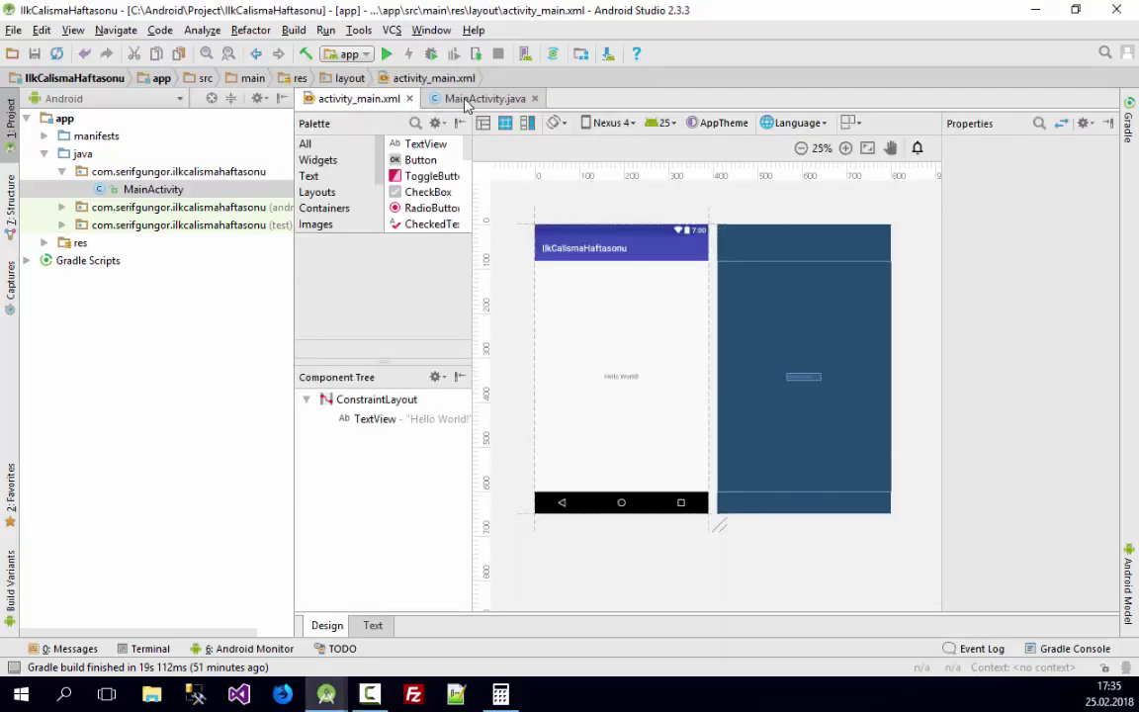
click(494, 100)
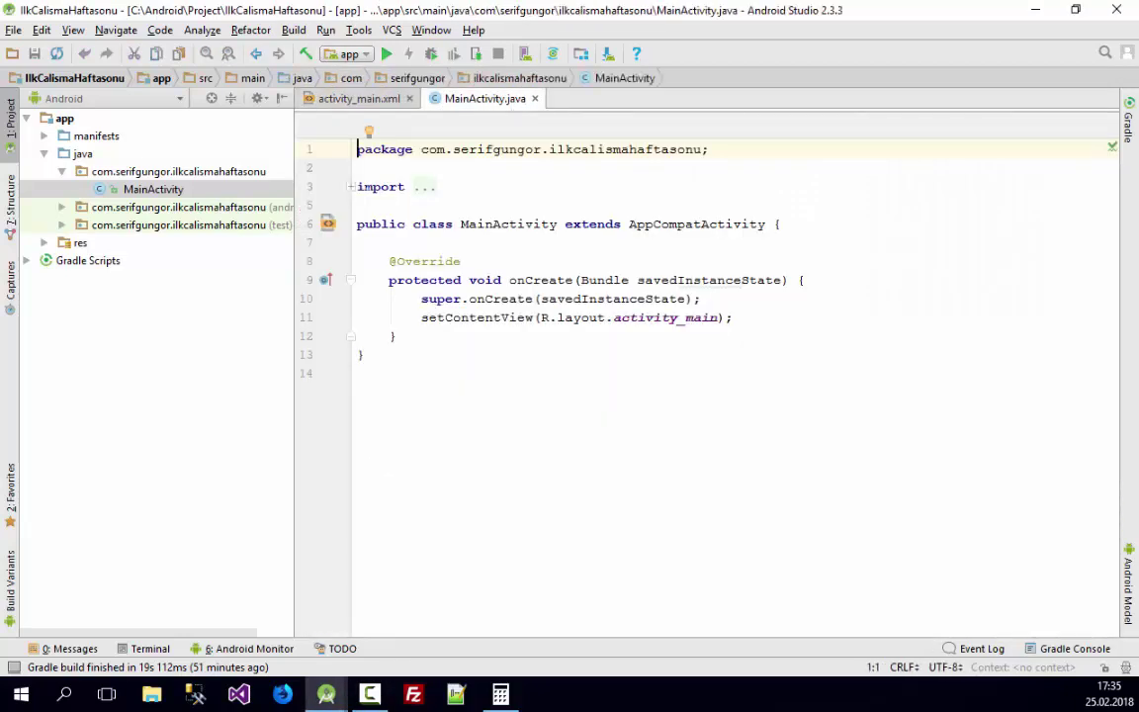
- Switch to Notepad++ and close not.txt without saving its changes
key(alt+Tab)
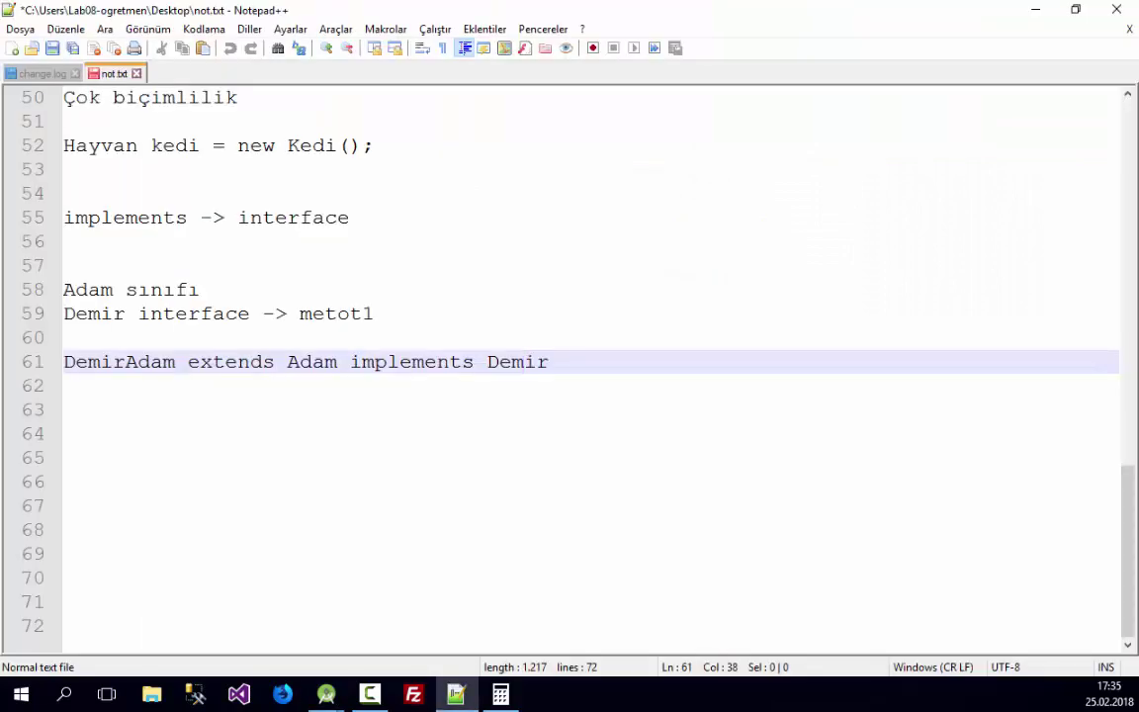
click(137, 73)
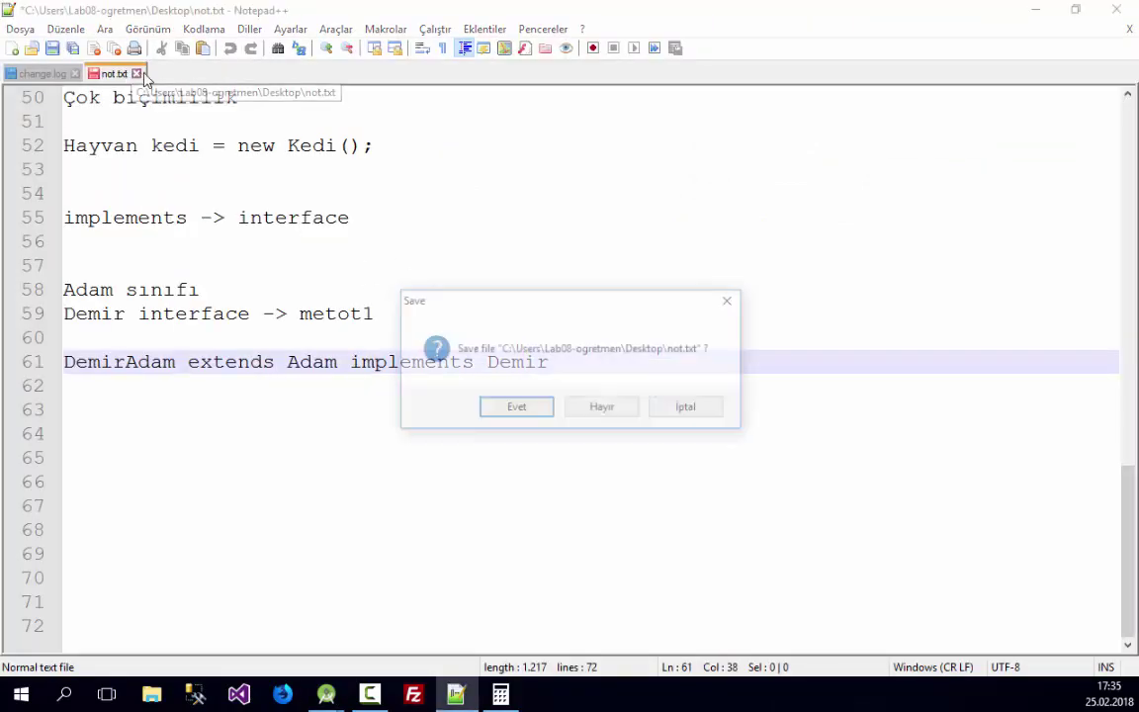
click(601, 407)
- Create a new text file and write the notes ".xml önemi" and ".class" with an empty line between them
click(22, 30)
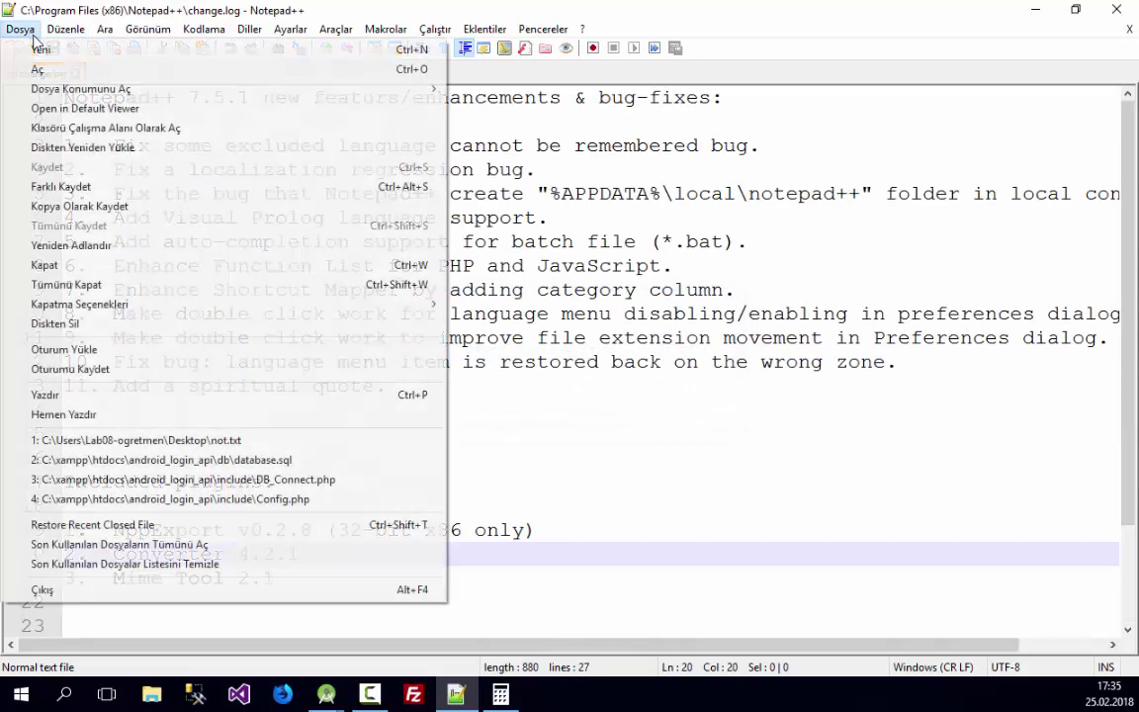
click(37, 47)
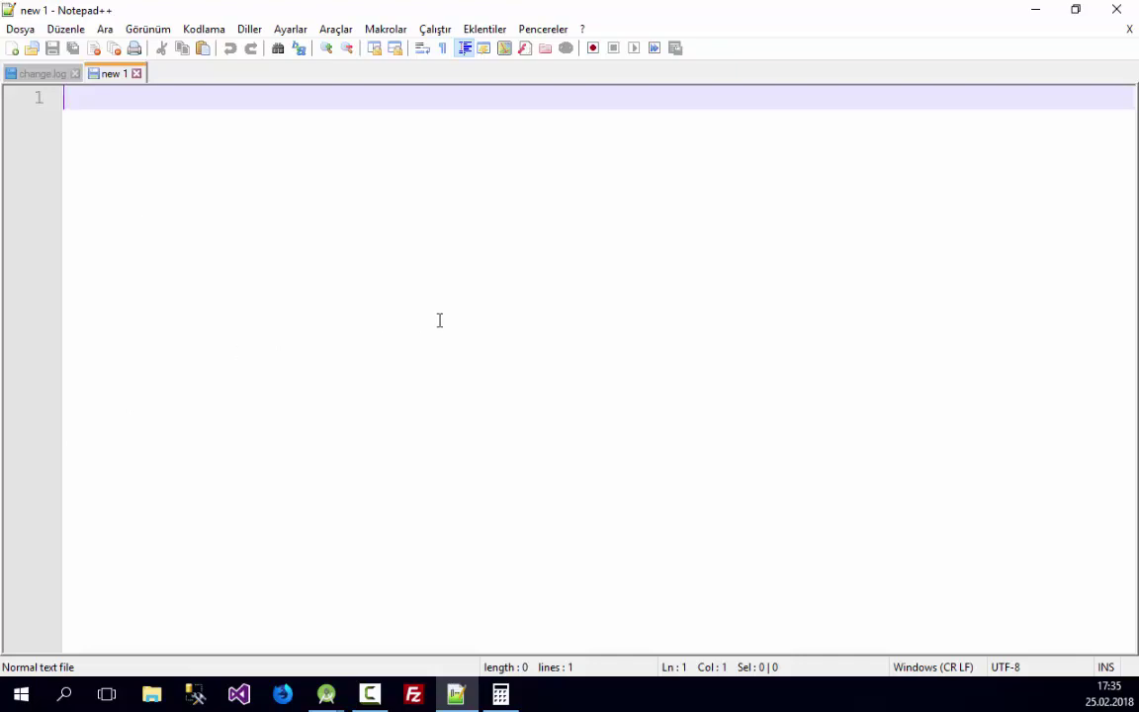
text(.xm)
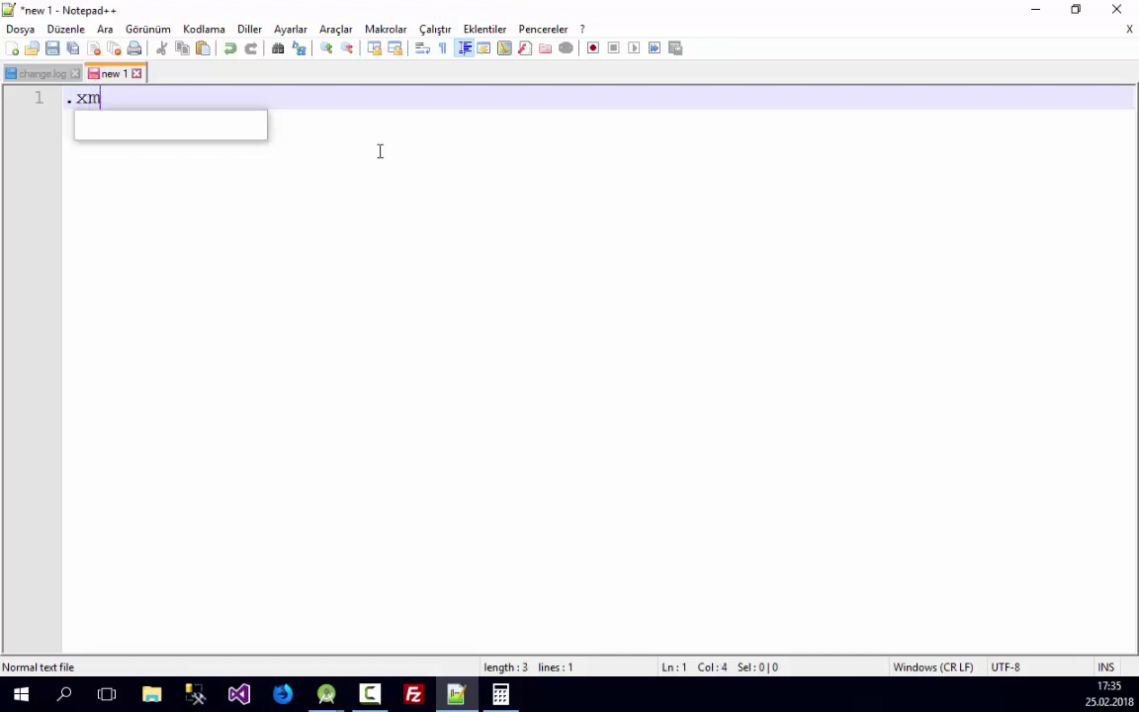
text(l önemi)
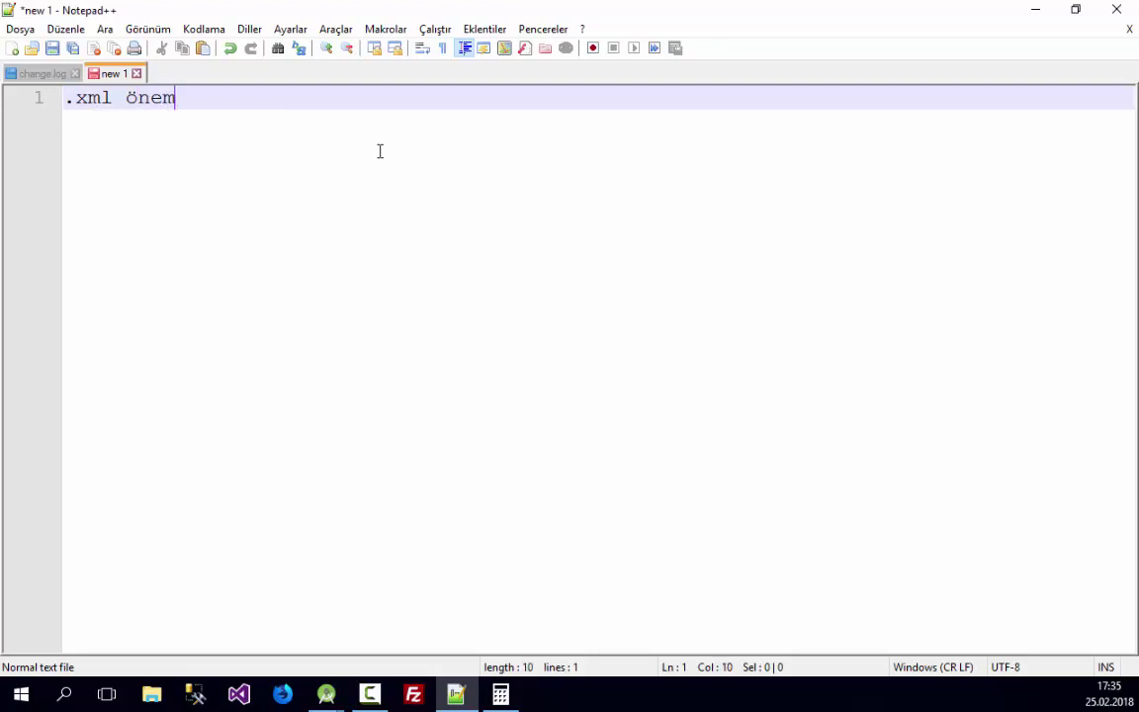
key(Return)
key(Return)
text(.class)
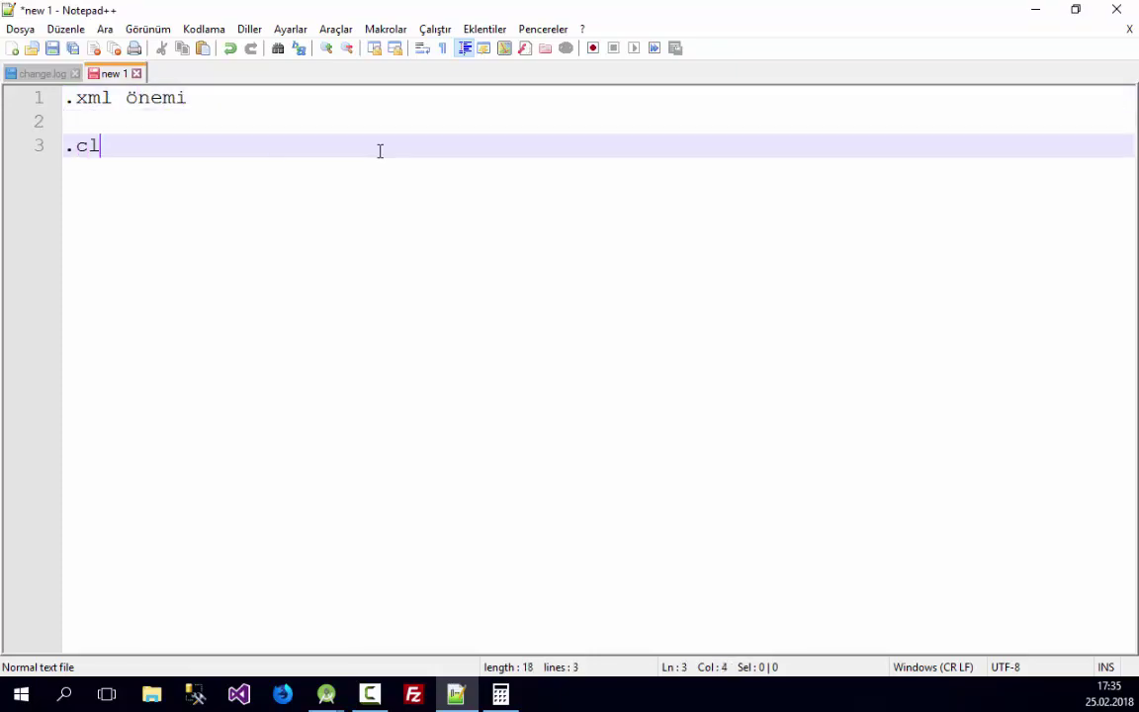
key(Return)
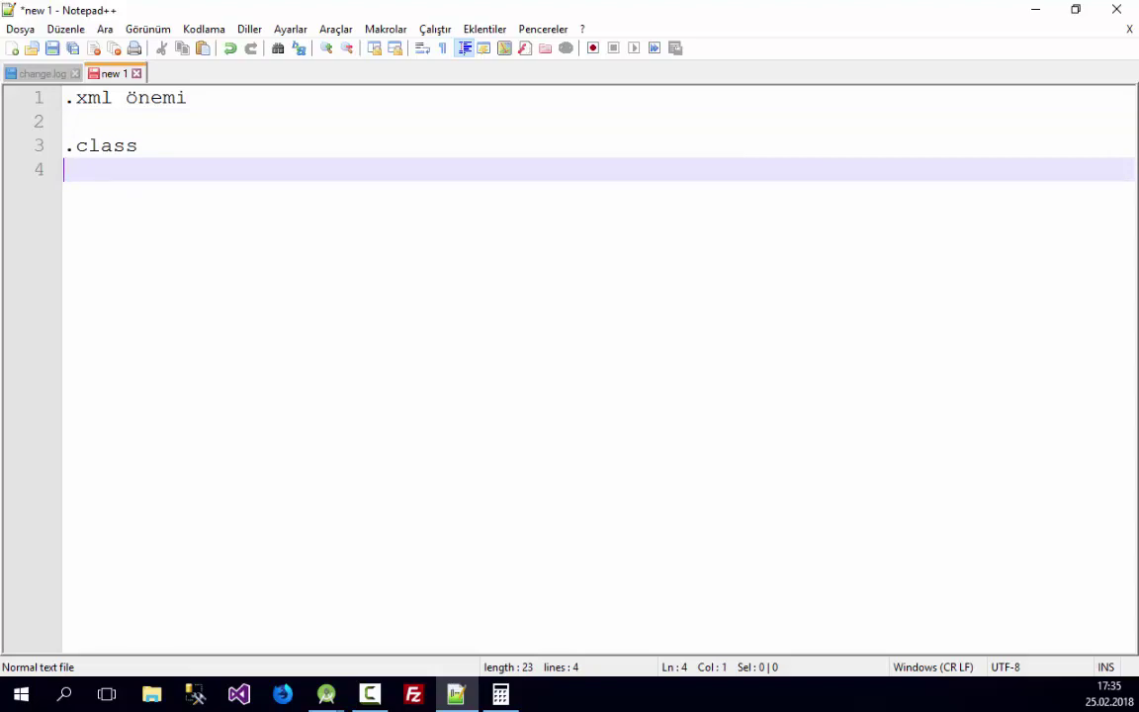
key(alt+Tab)
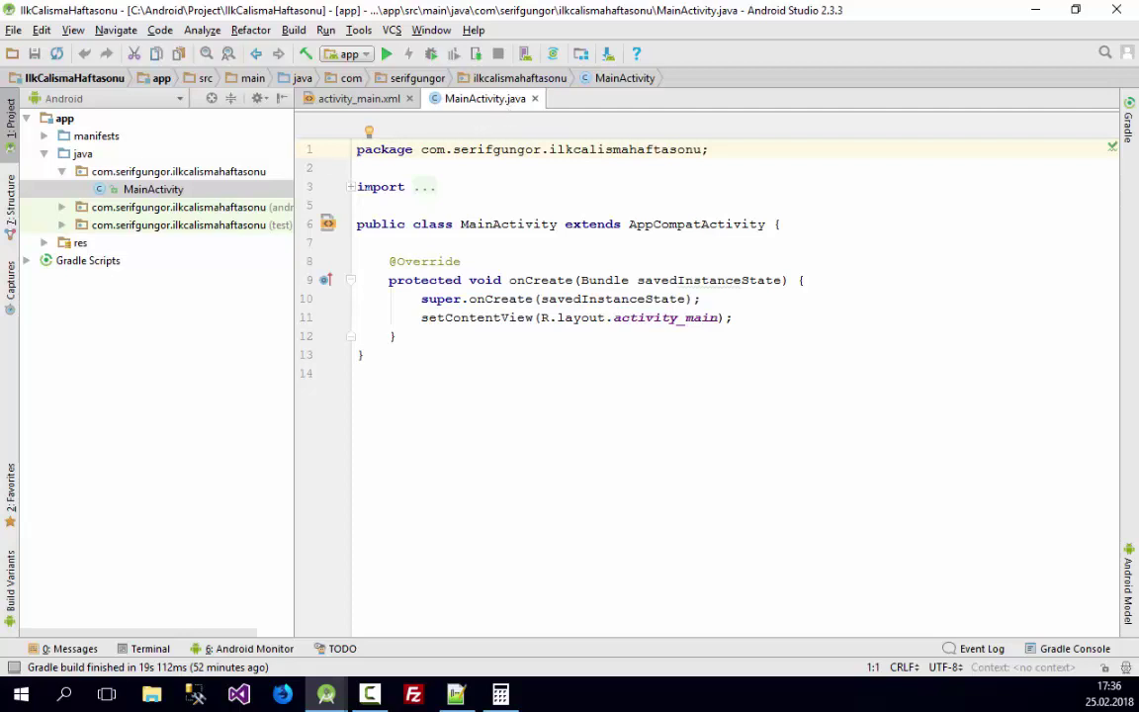
double_click(379, 223)
double_click(435, 223)
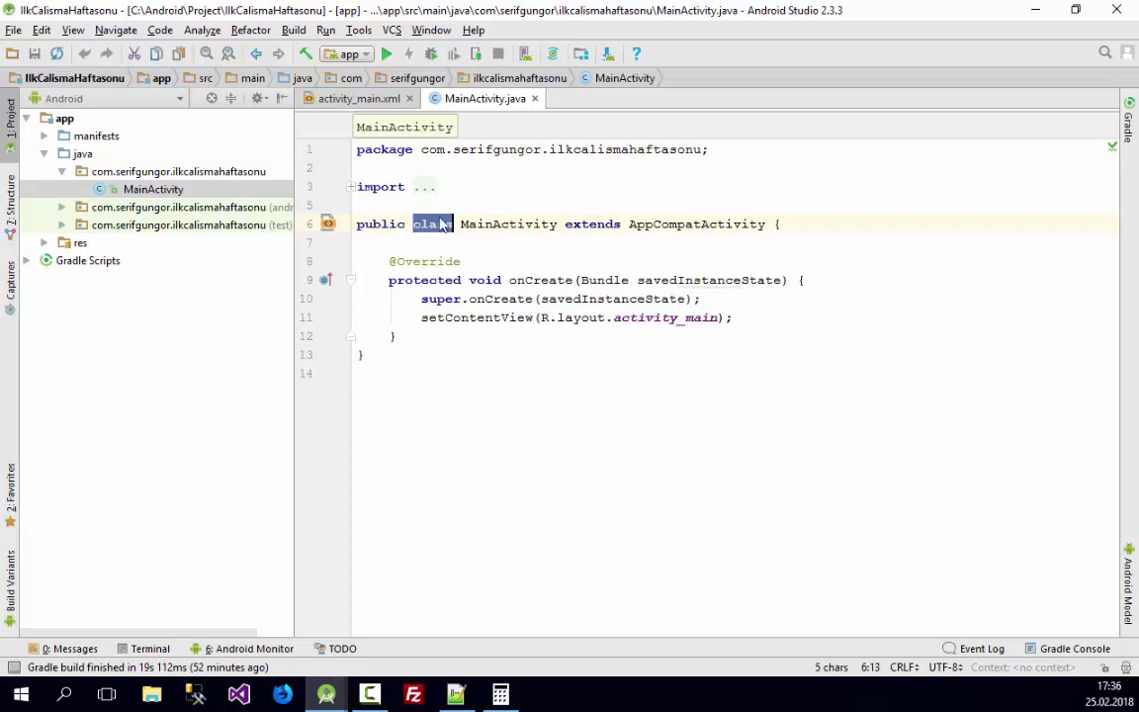
double_click(591, 223)
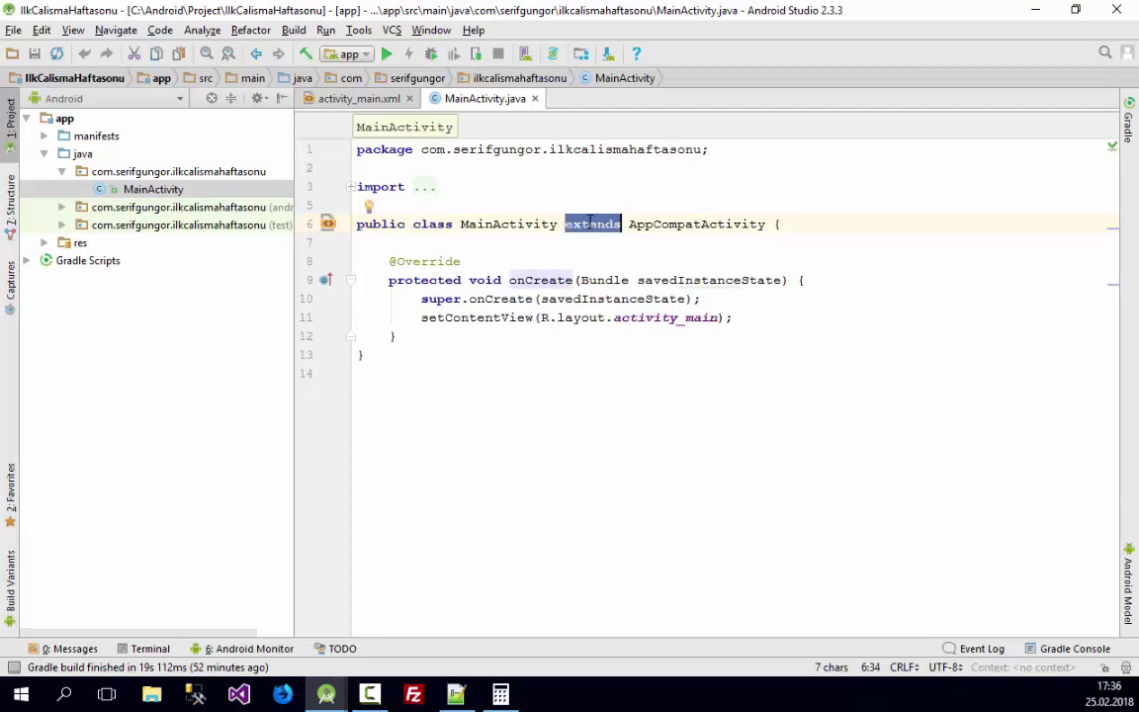
double_click(672, 223)
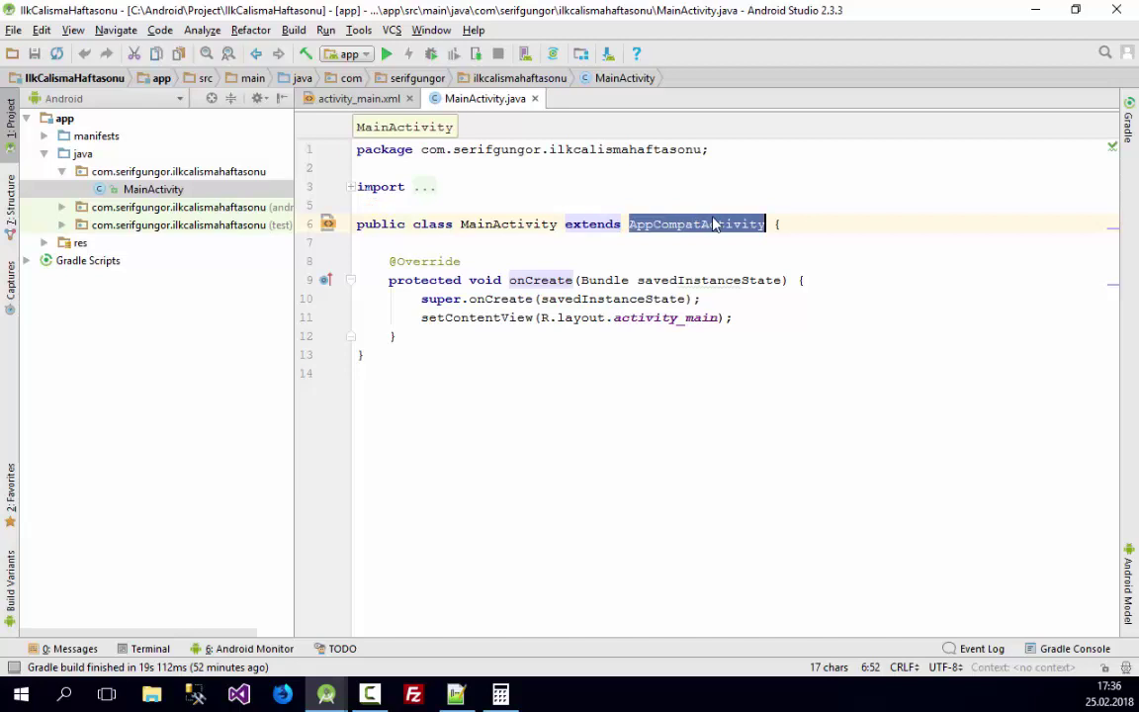
double_click(542, 223)
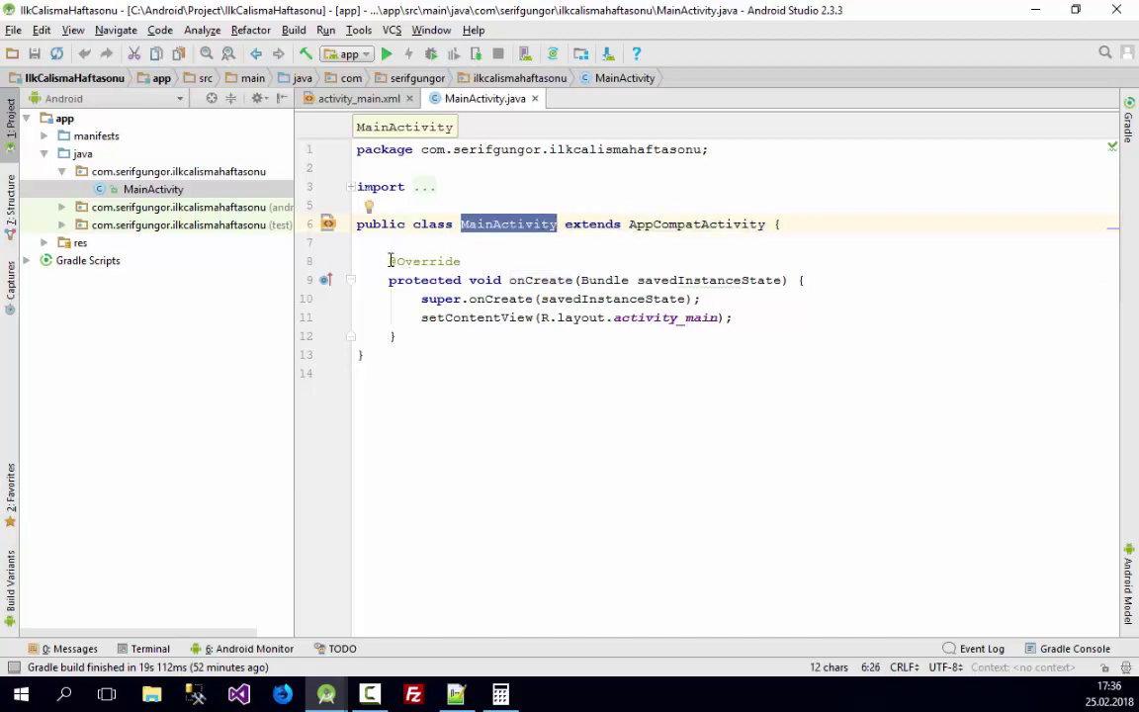
drag(390, 261, 461, 261)
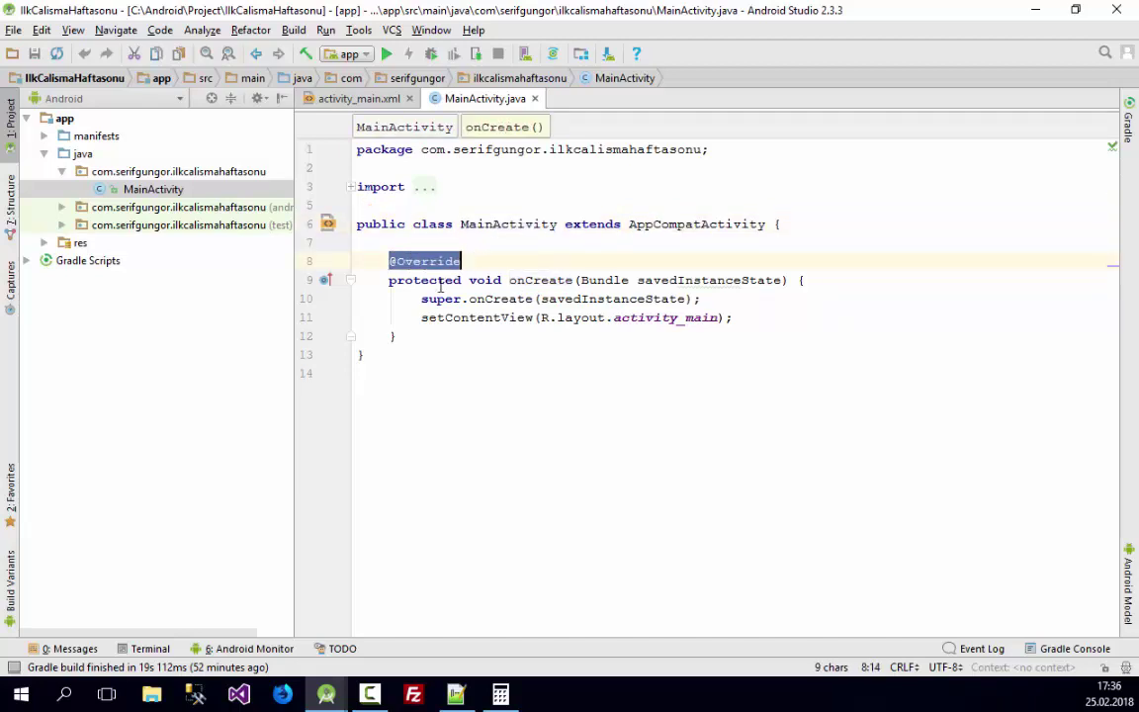
double_click(440, 281)
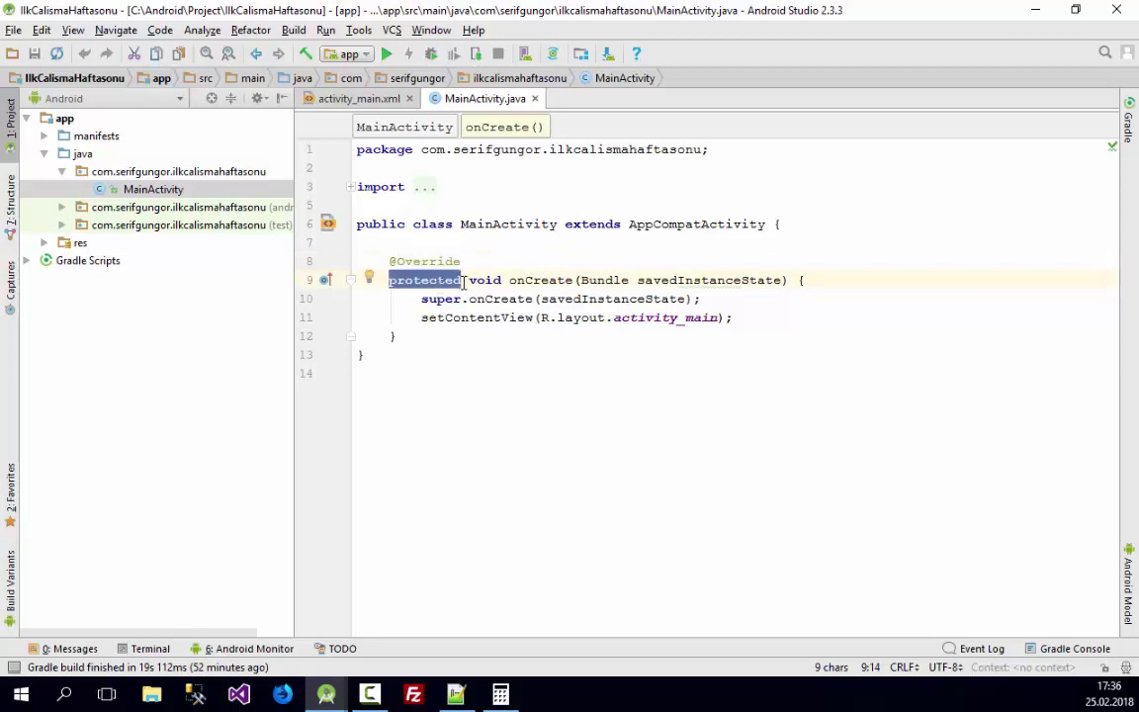